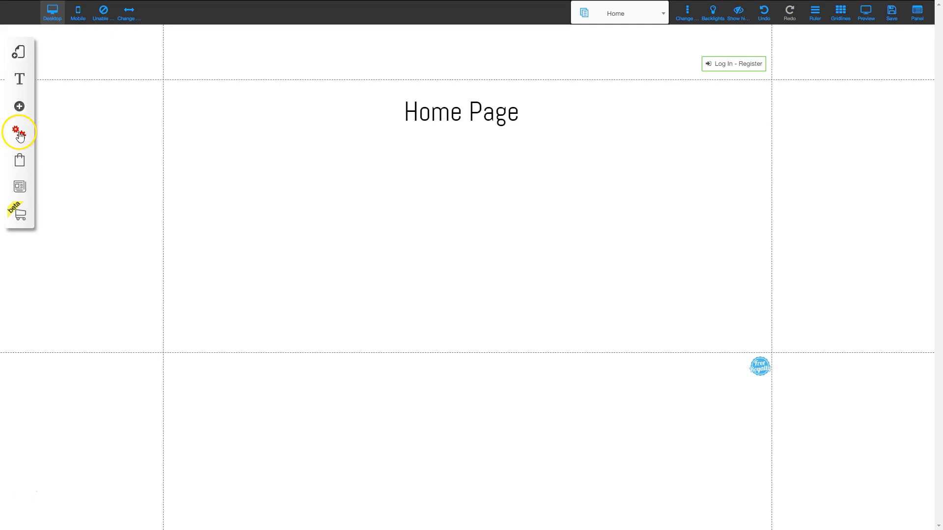
Step: Open the Restricted Area Settings from the site settings
click(64, 149)
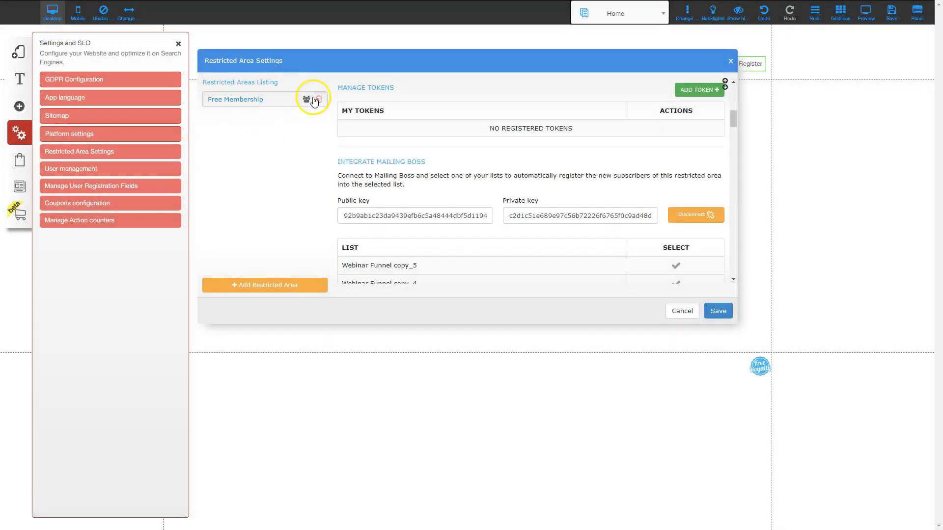
Step: Add a new restricted area named Paid Membership with Manual/Payment access
click(265, 285)
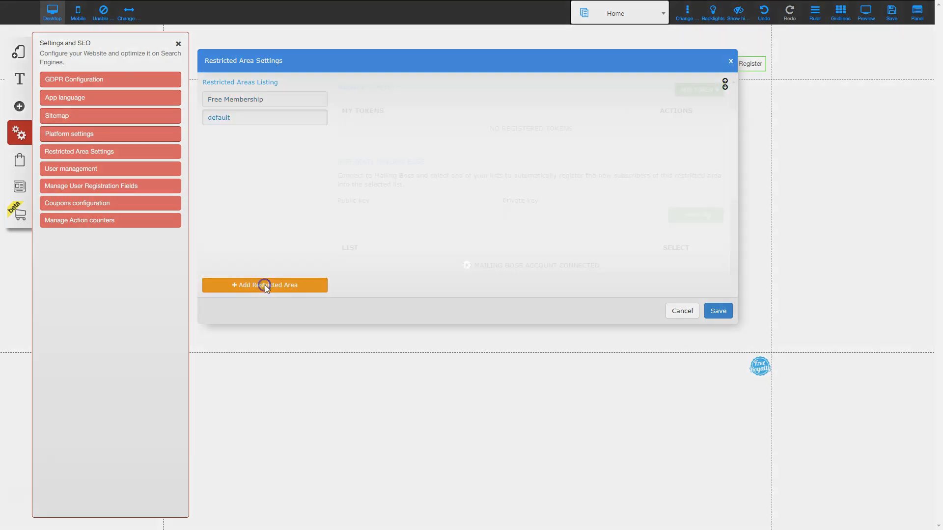
scroll(373, 121, up, 2)
scroll(373, 121, up, 3)
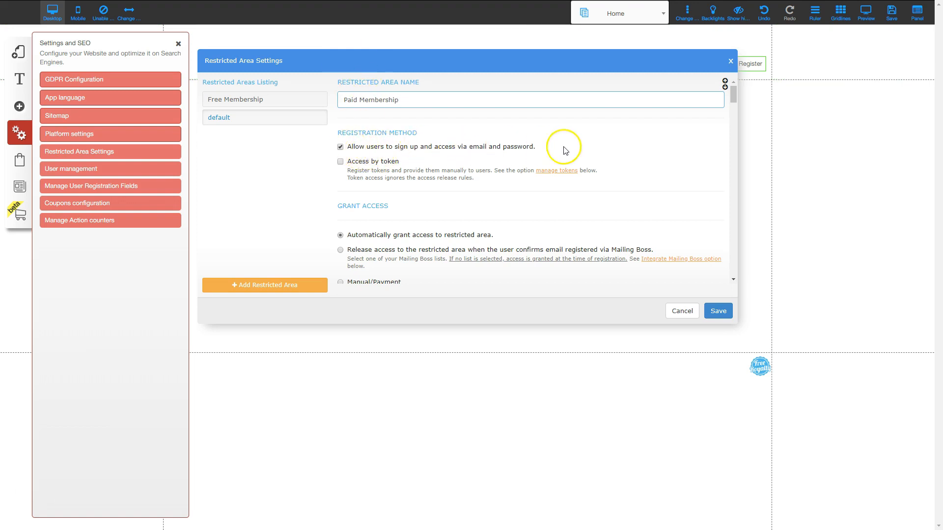
drag(735, 93, 735, 102)
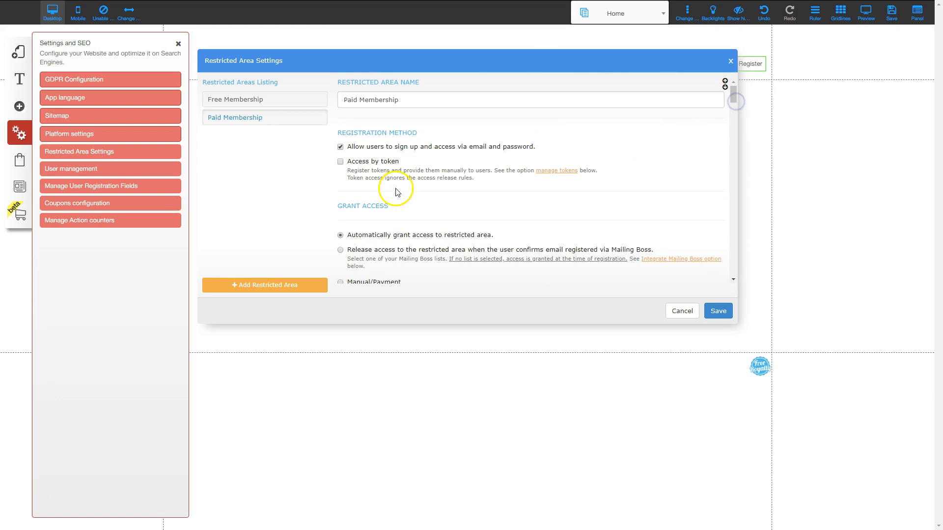
Step: Link the Webinar Funnel copy_5 list to the area and save the settings
scroll(365, 187, down, 1)
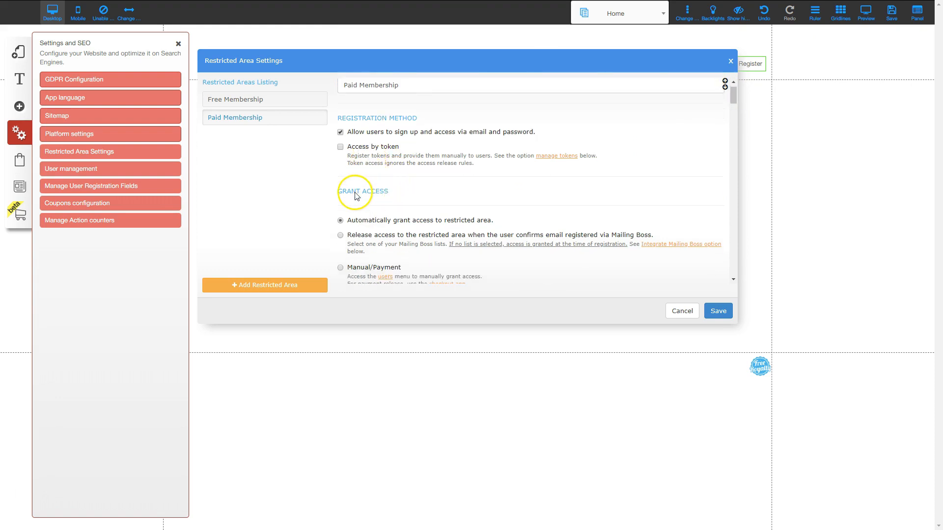
scroll(378, 211, down, 3)
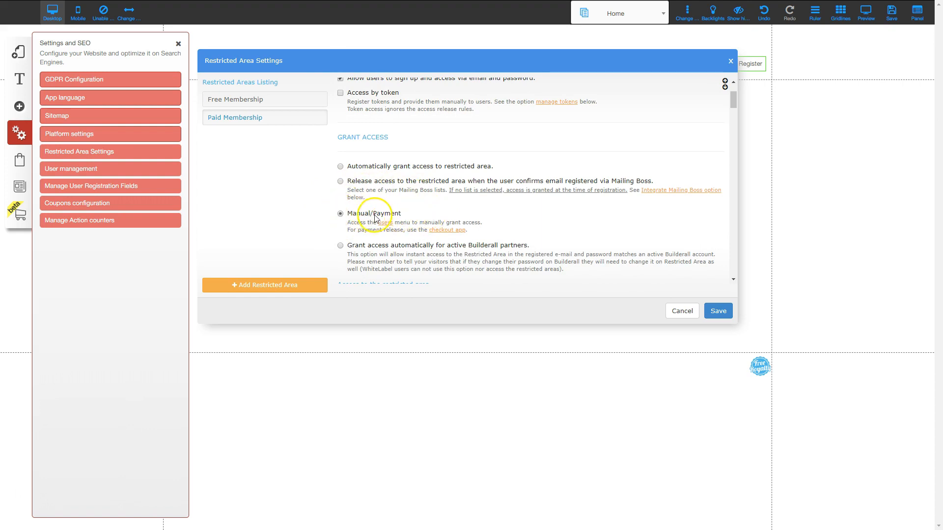
scroll(405, 218, down, 4)
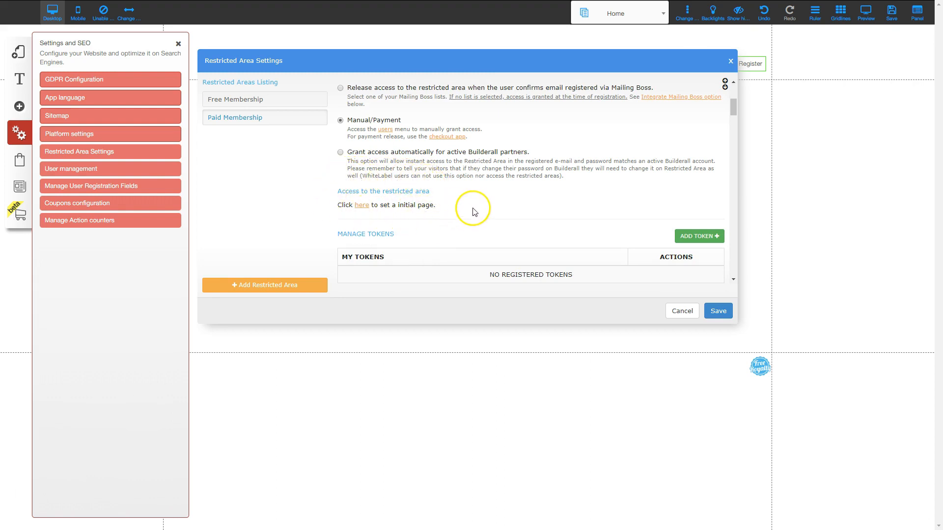
scroll(473, 210, down, 3)
scroll(456, 202, down, 1)
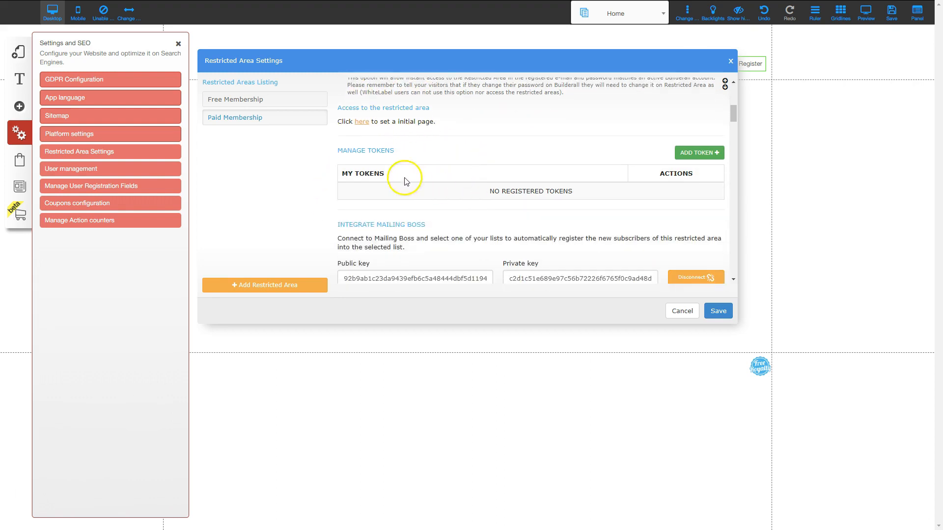
scroll(382, 209, down, 4)
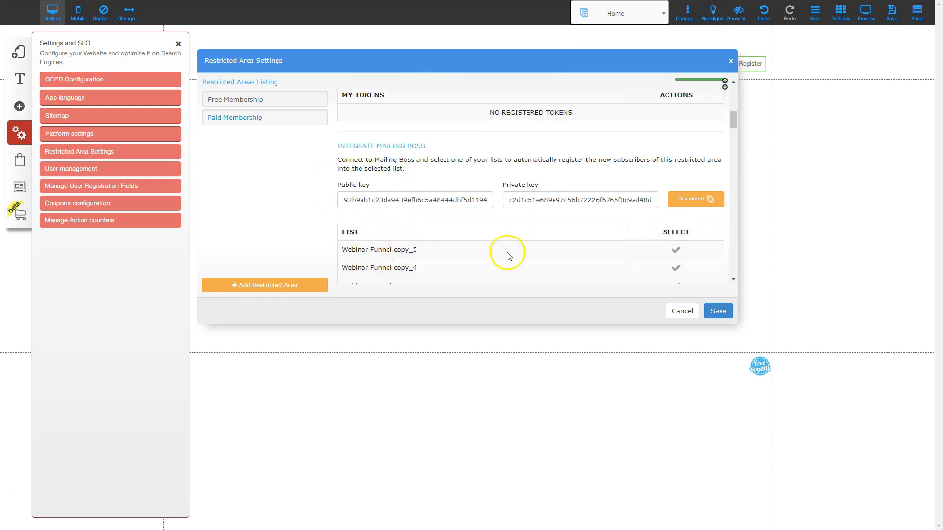
click(675, 249)
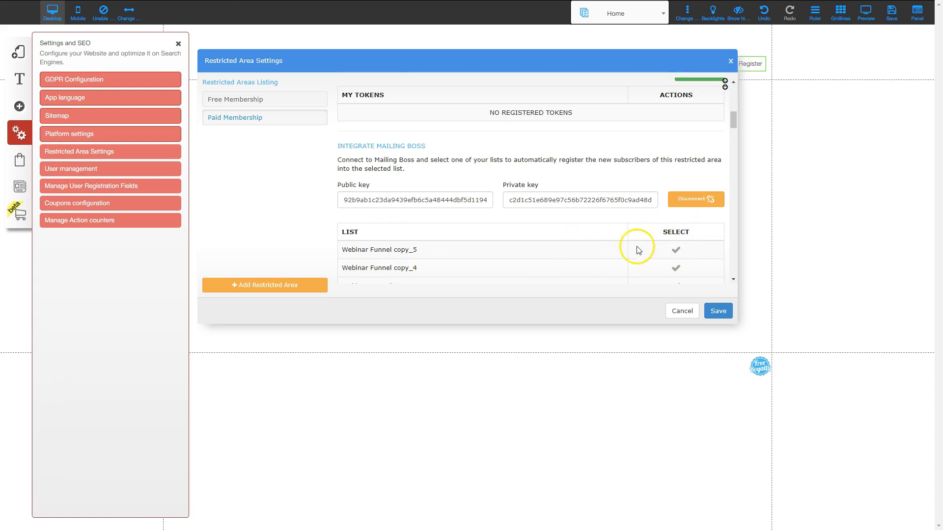
click(716, 311)
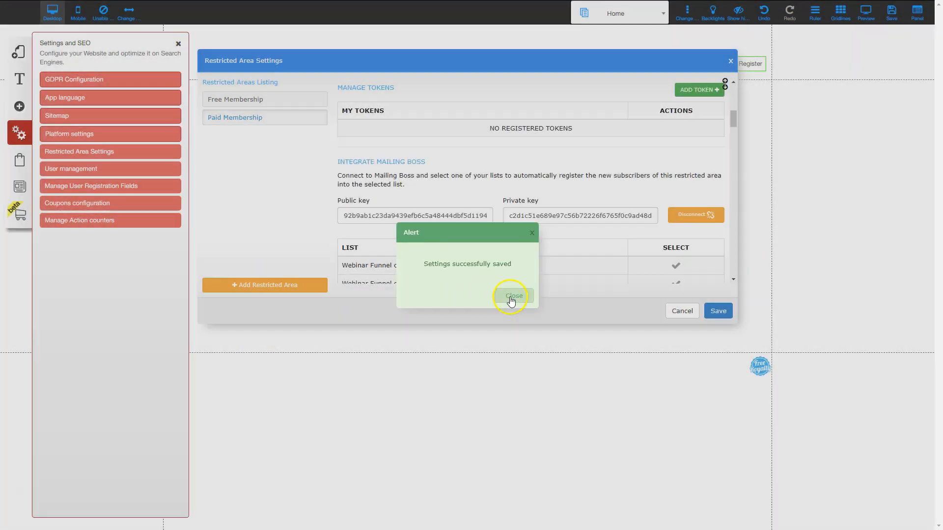
Step: Dismiss the saved alert, close the settings, and start a new layout in My Layouts
click(510, 294)
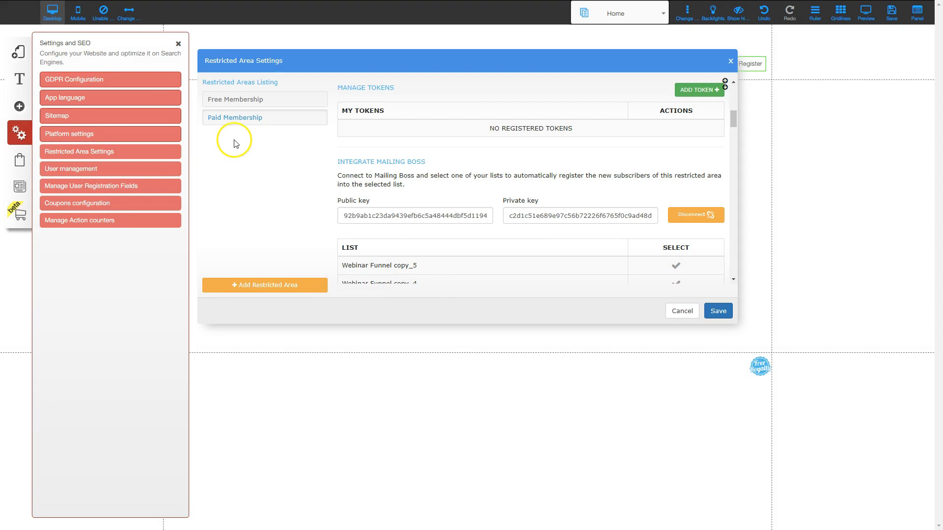
click(178, 47)
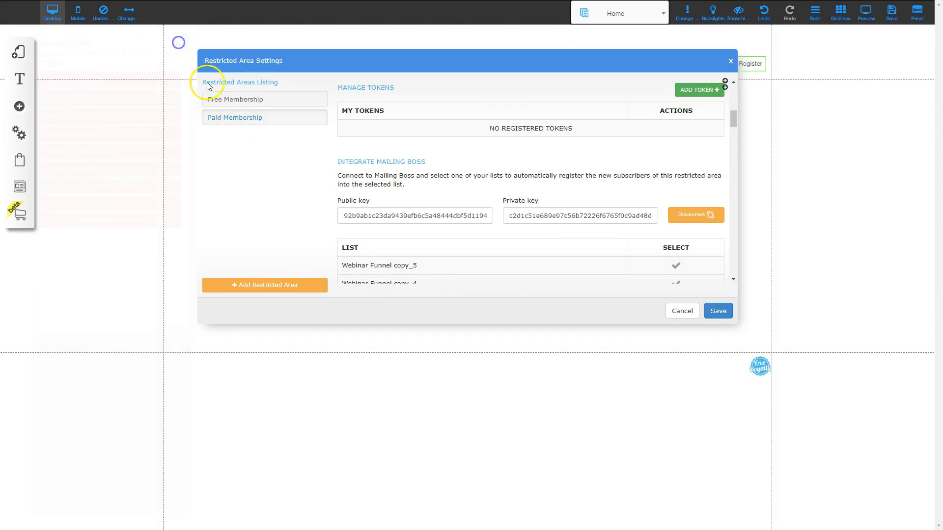
click(18, 56)
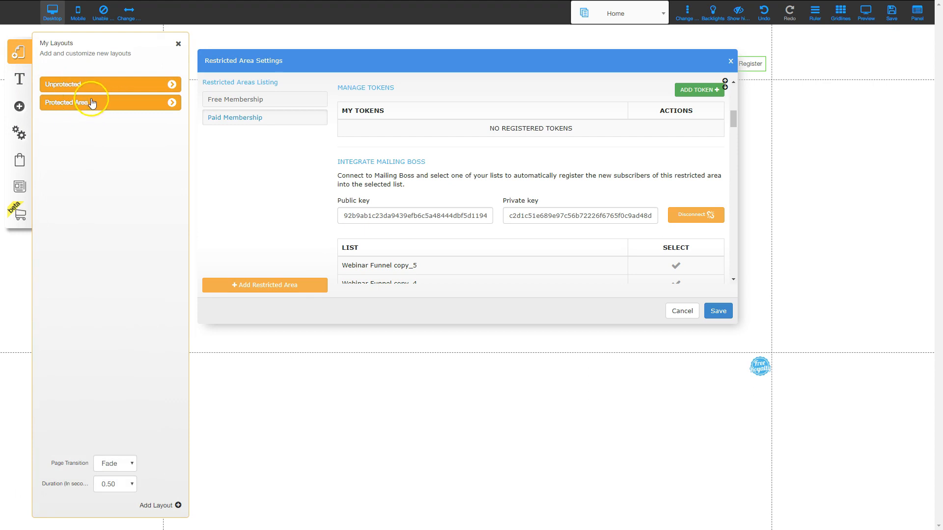
click(153, 506)
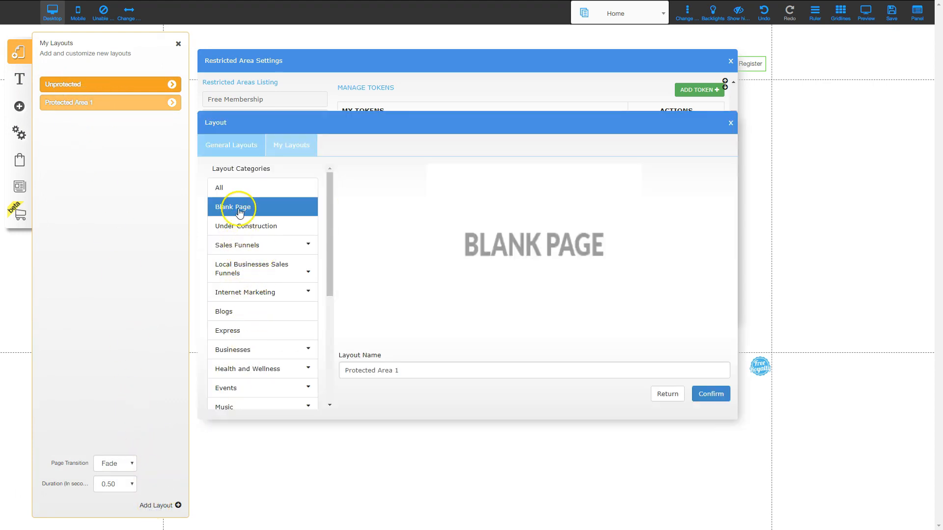
Step: Create the blank Protected Area 2 layout and open its Home 2 page
click(410, 370)
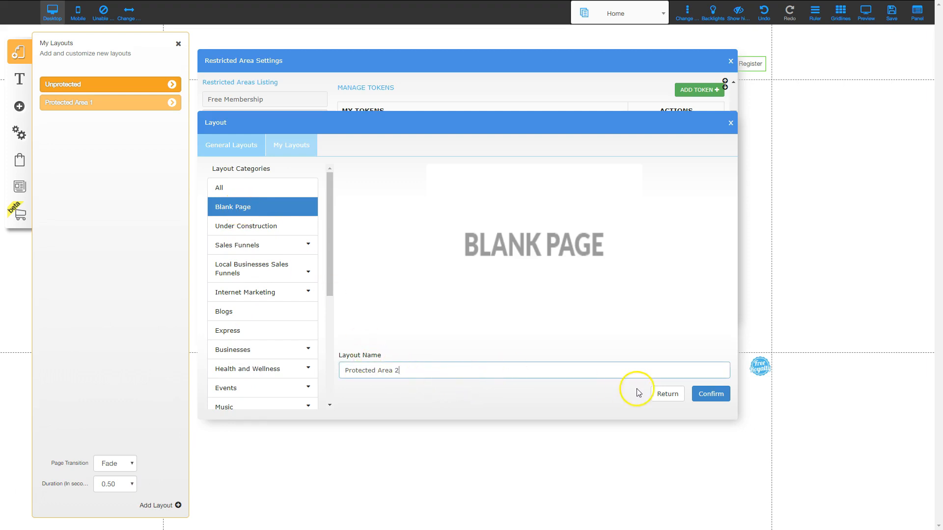
click(710, 393)
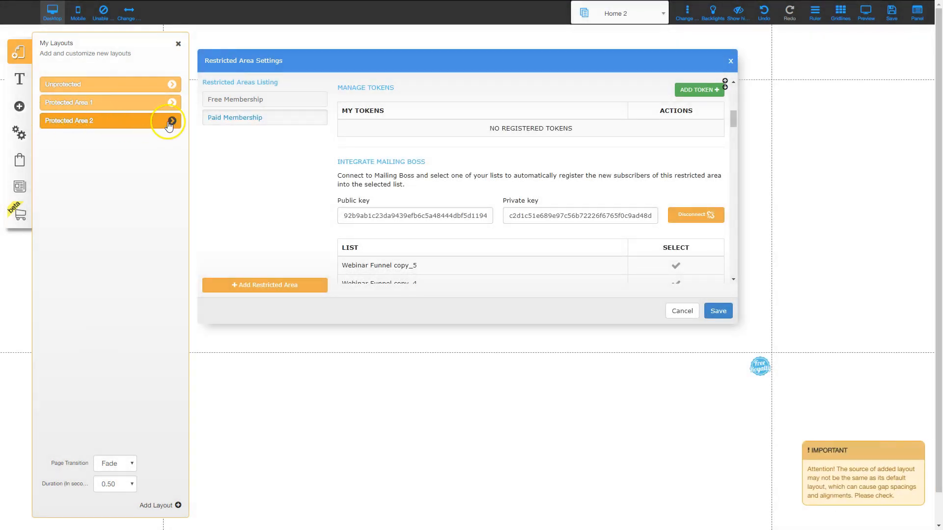
click(171, 123)
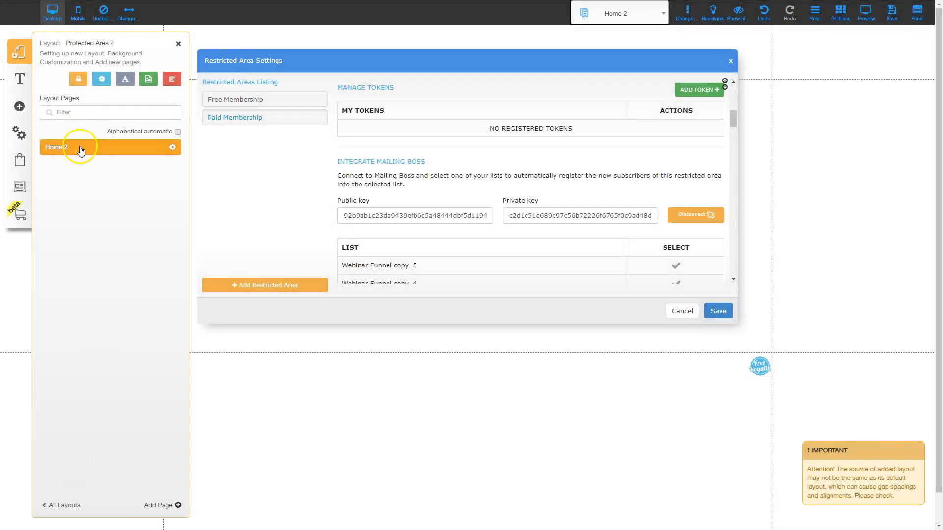
click(731, 62)
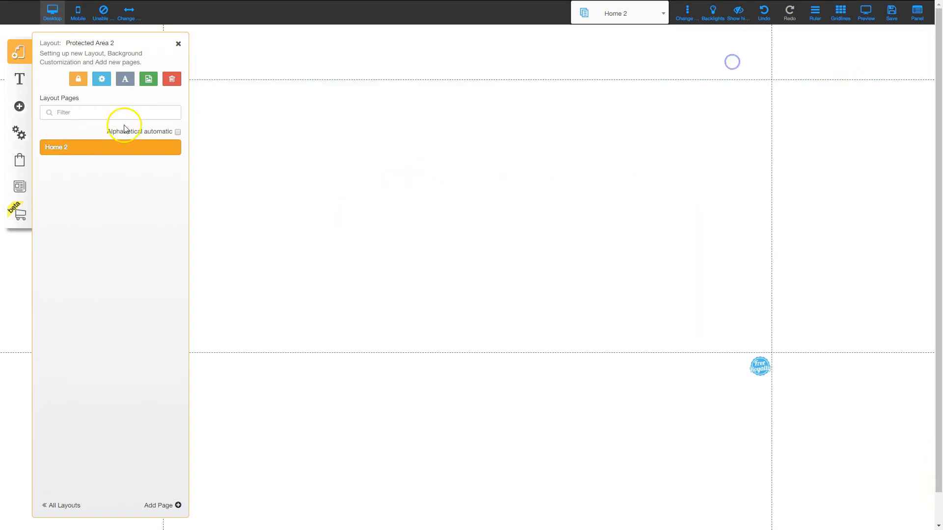
Step: Add a 'Paid Membership Area' heading to Home 2, then lengthen the Home page body
click(20, 106)
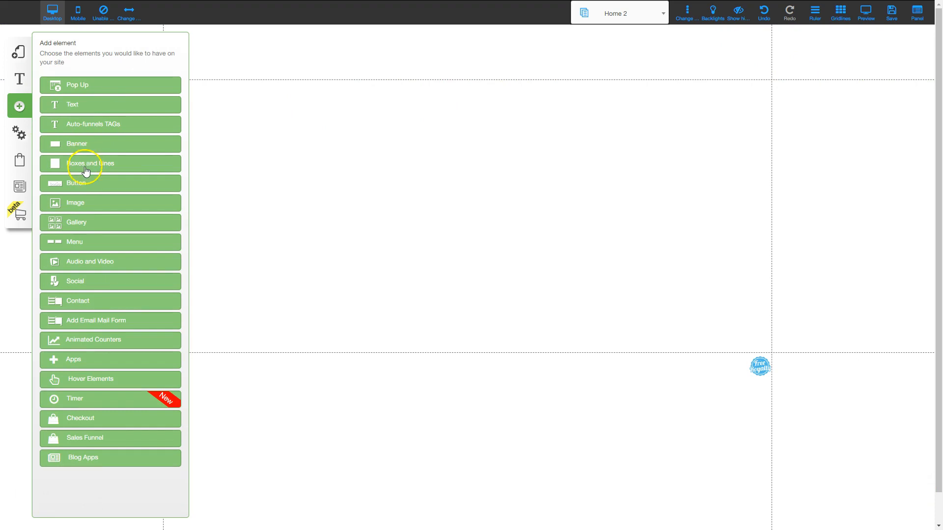
click(80, 105)
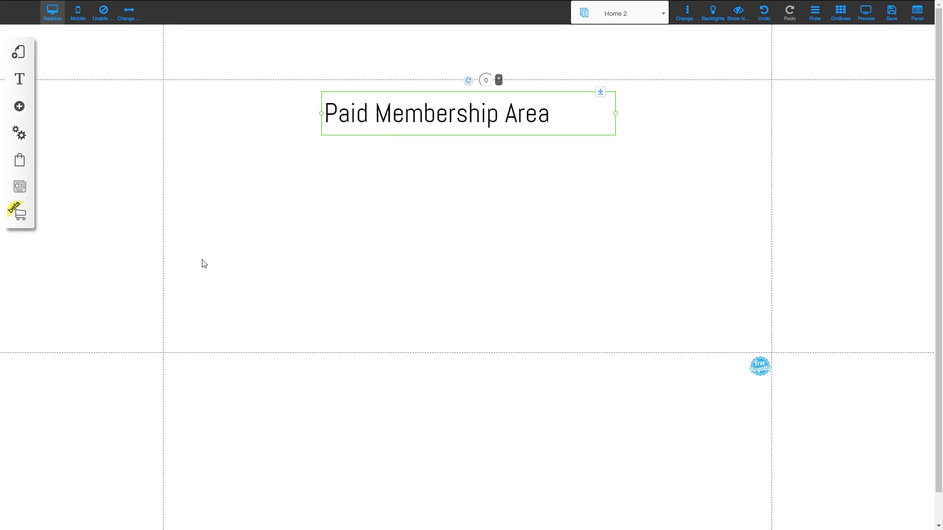
click(19, 52)
click(80, 84)
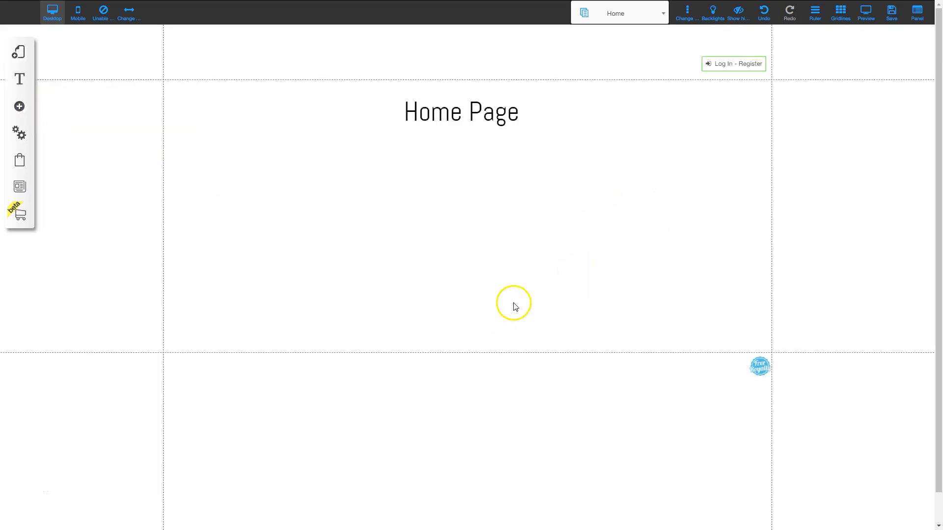
drag(522, 355, 524, 509)
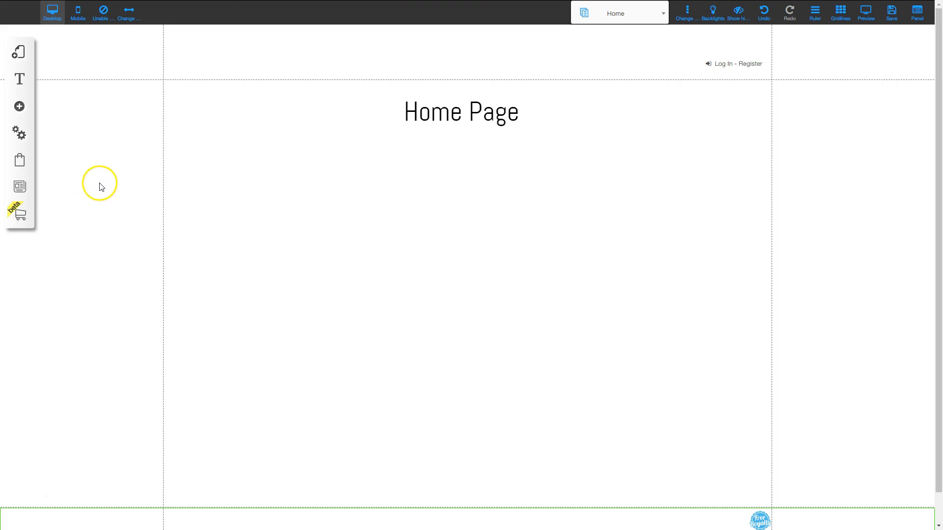
click(19, 160)
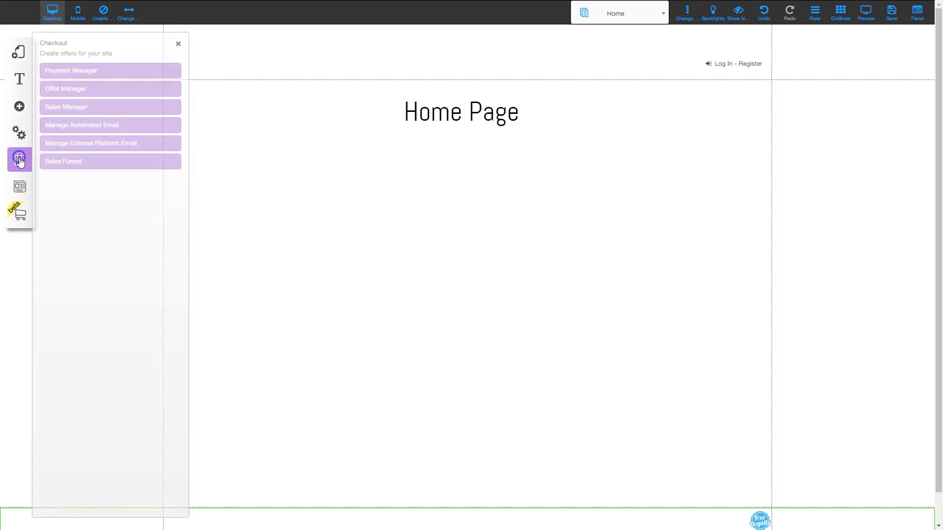
Step: Add a PayPal payment method with the seller's PayPal e-mail and save it
click(86, 74)
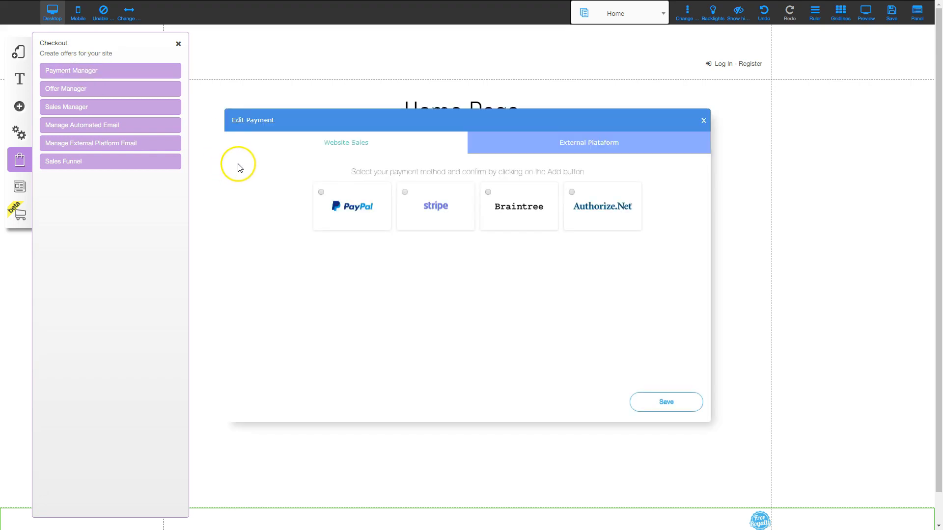
click(321, 192)
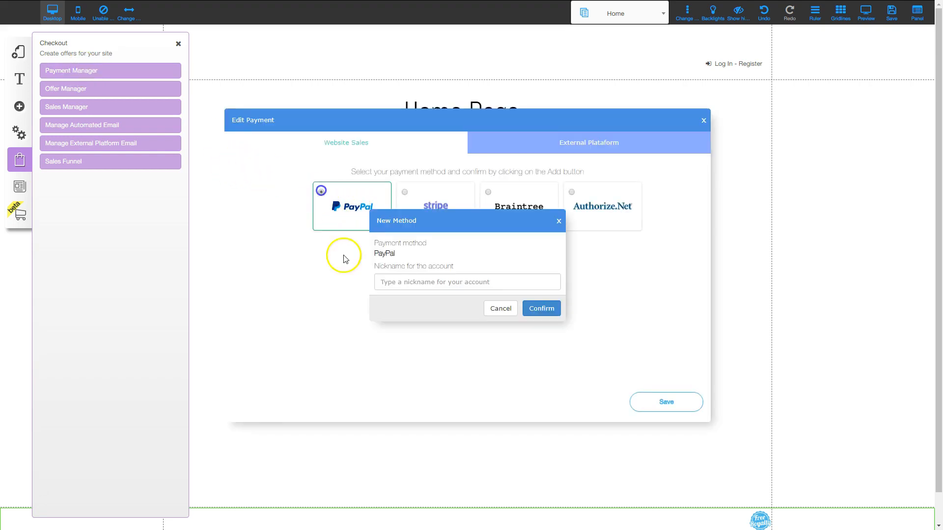
click(418, 281)
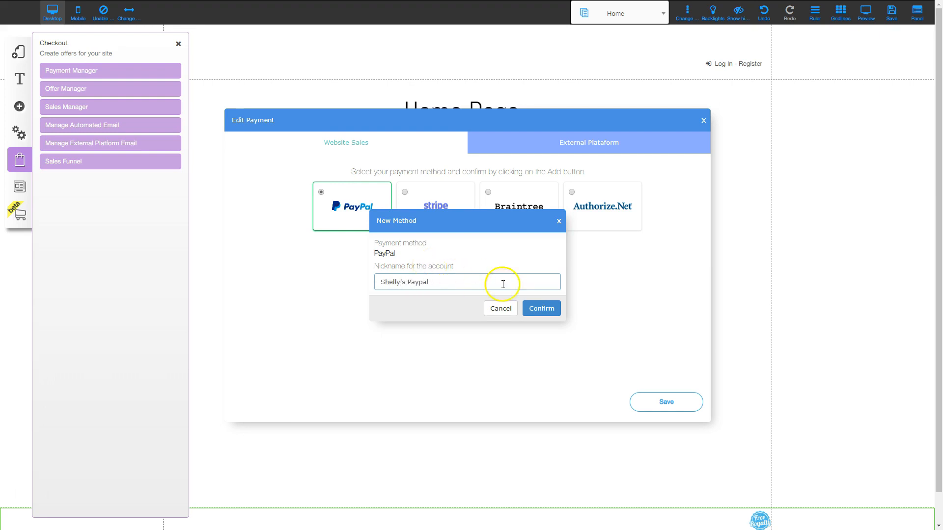
click(533, 317)
click(292, 278)
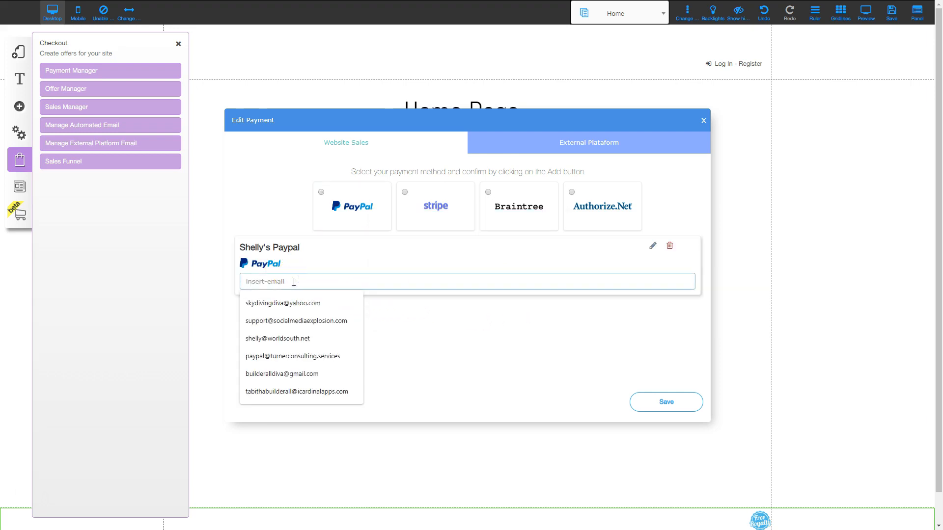
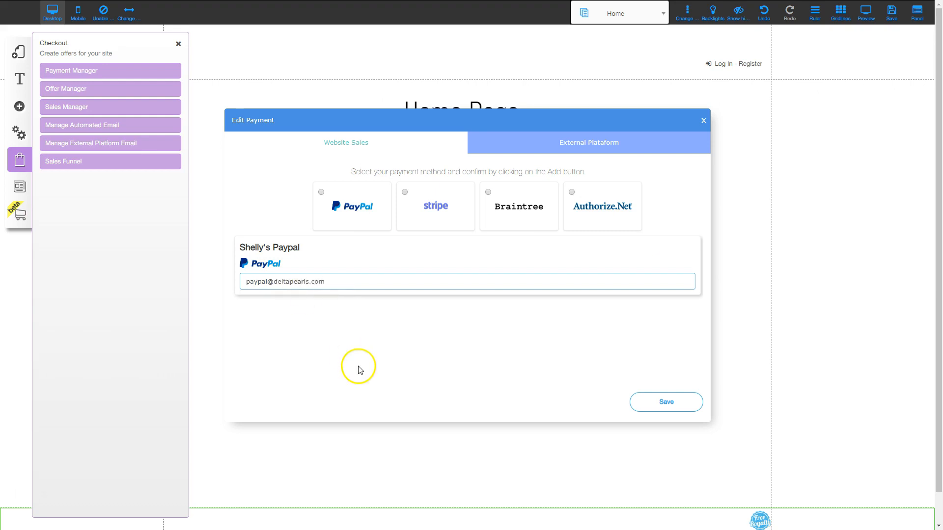
click(682, 404)
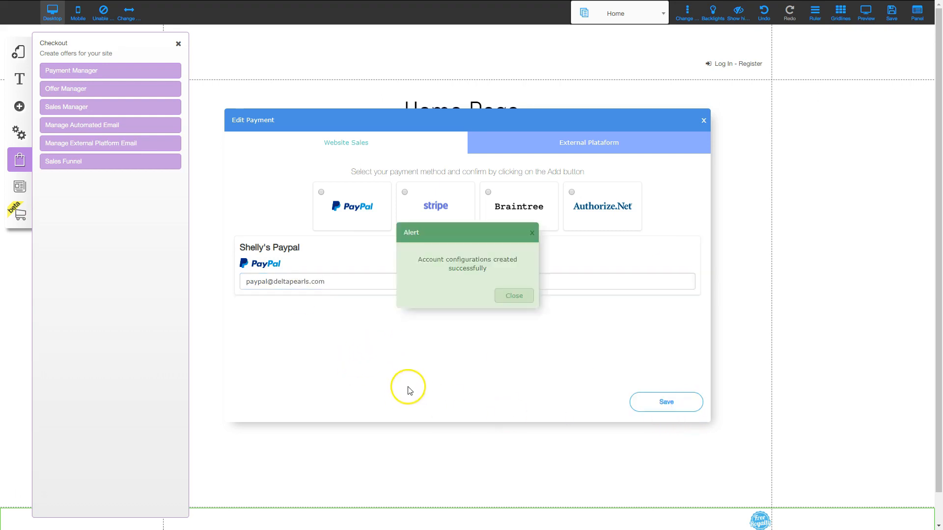
click(517, 297)
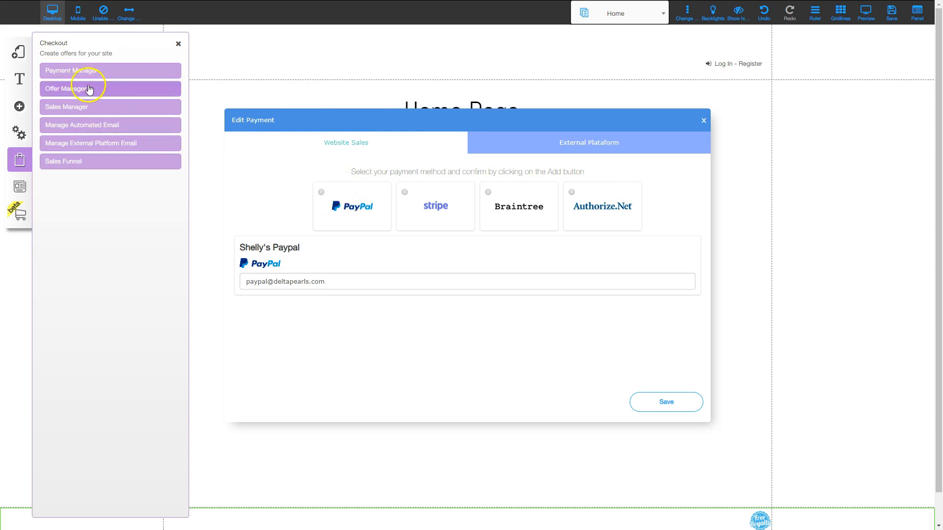
Step: Create a new offer titled 'Testing Offer' with the same text as its description
click(78, 88)
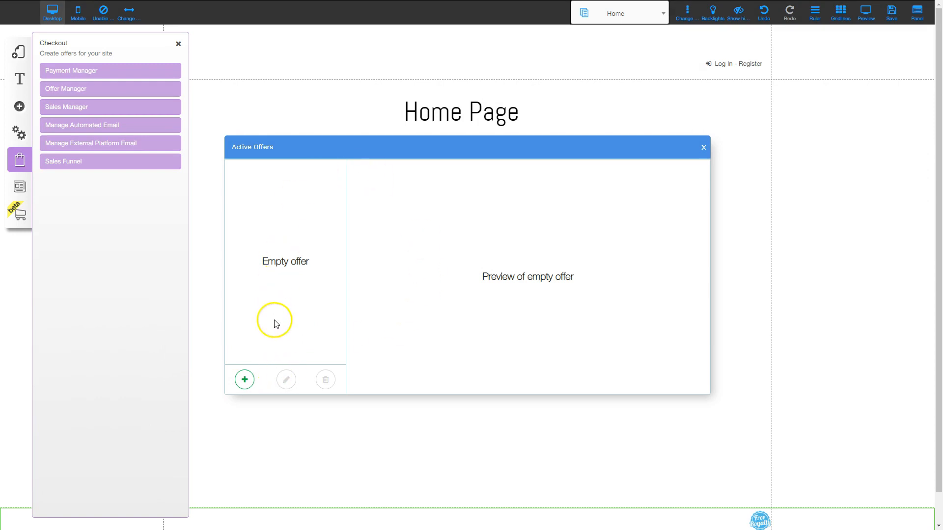
click(244, 379)
click(303, 148)
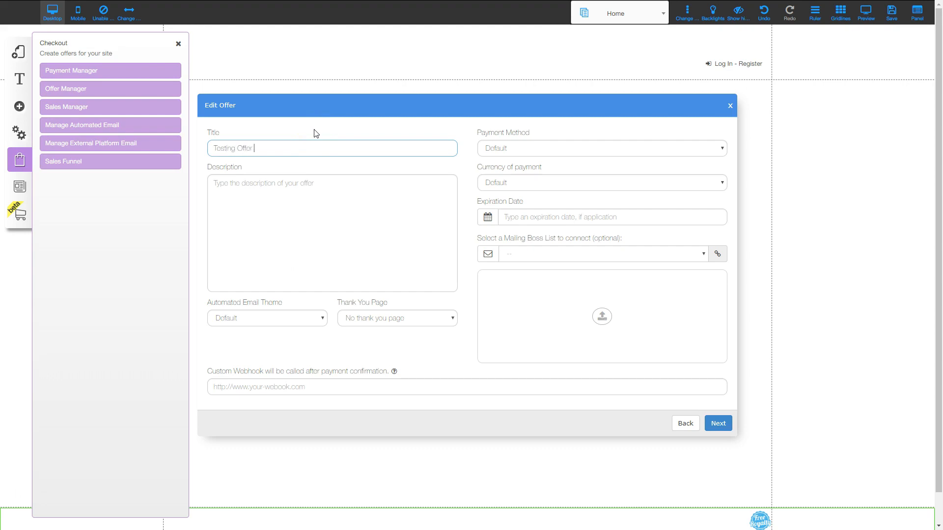
key(Tab)
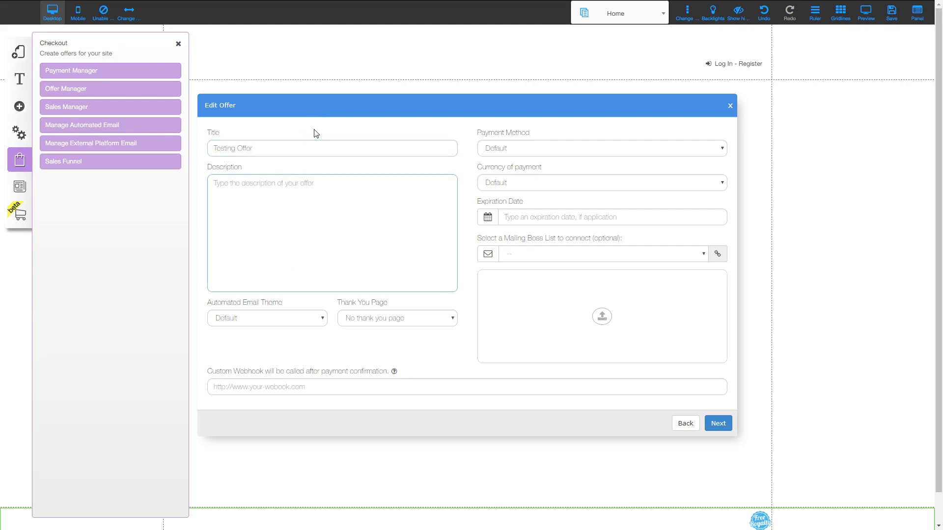
drag(301, 147, 190, 150)
key(ctrl+c)
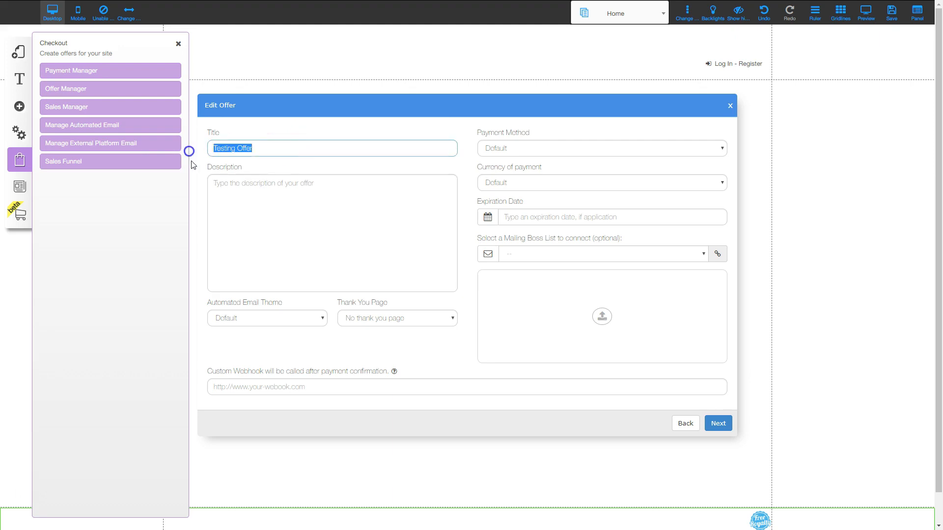
click(326, 218)
key(ctrl+v)
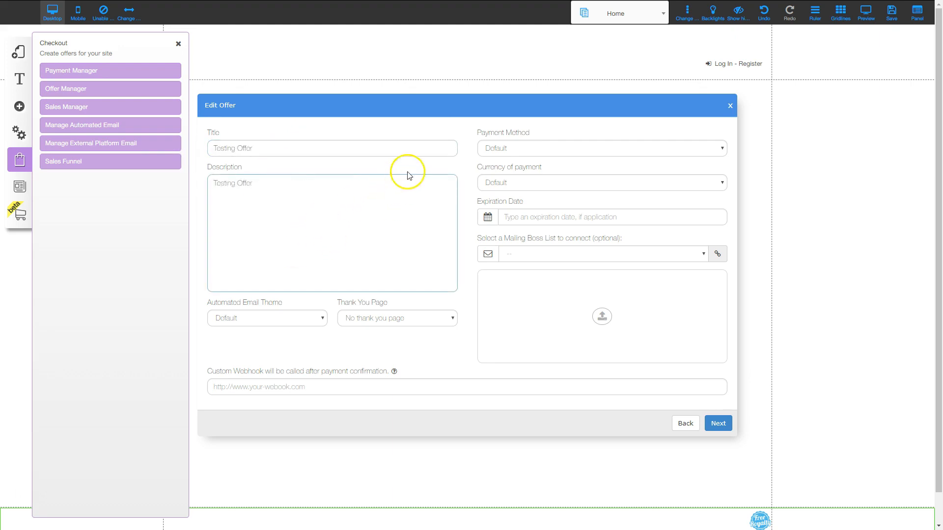
Step: Choose the PayPal payment method and U.S. Dollar currency, then continue to the items
click(537, 150)
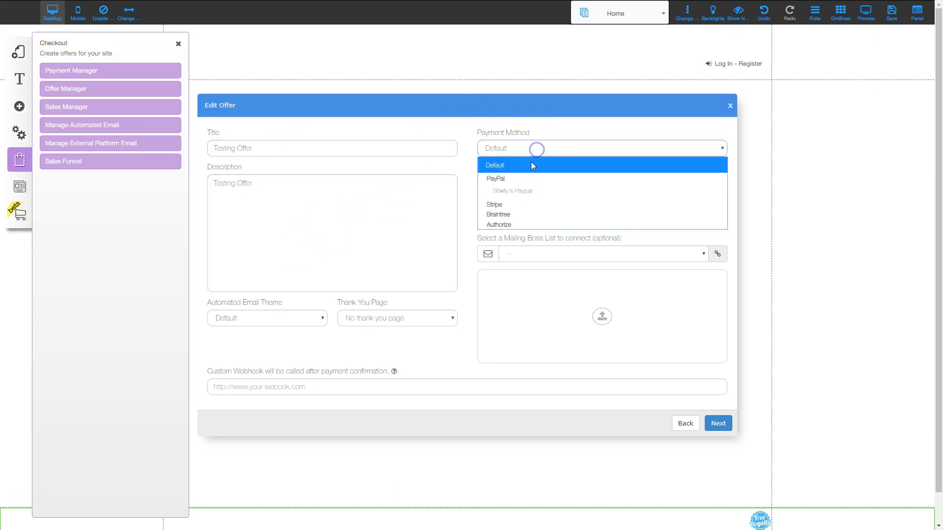
click(531, 192)
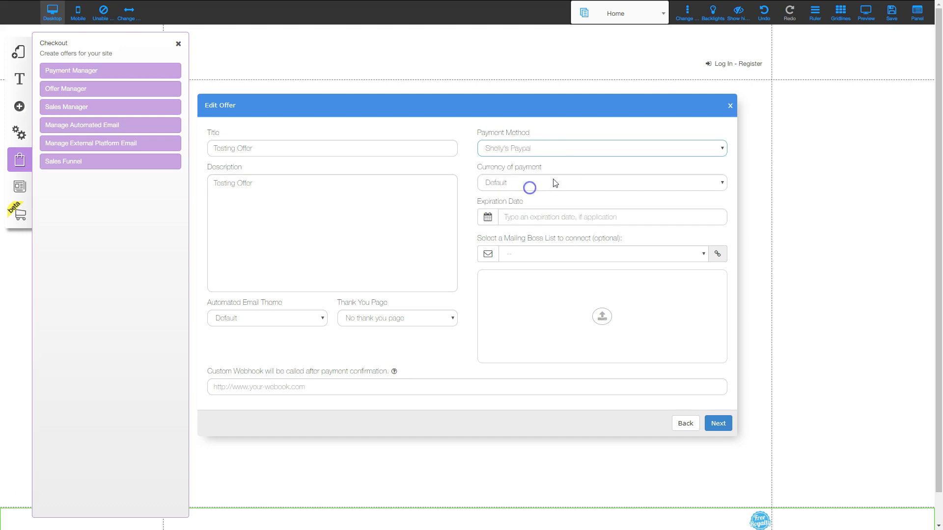
click(521, 189)
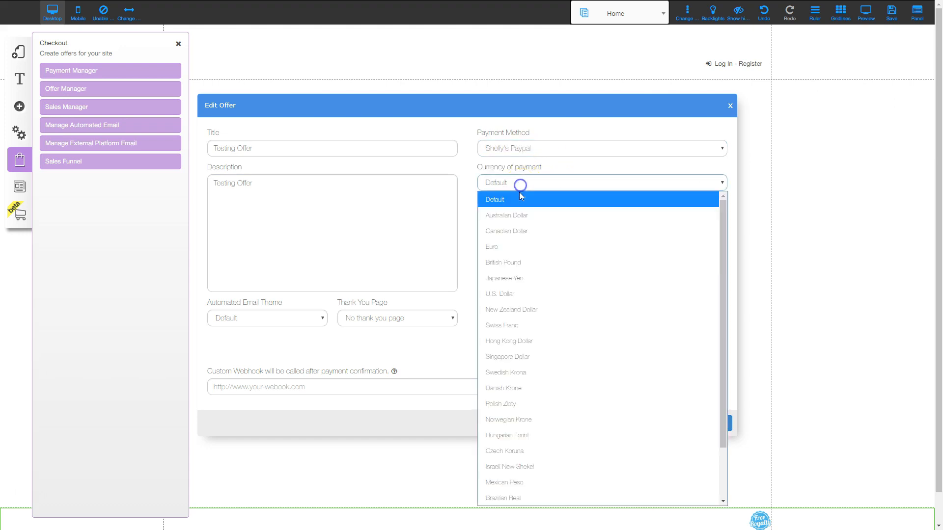
click(513, 293)
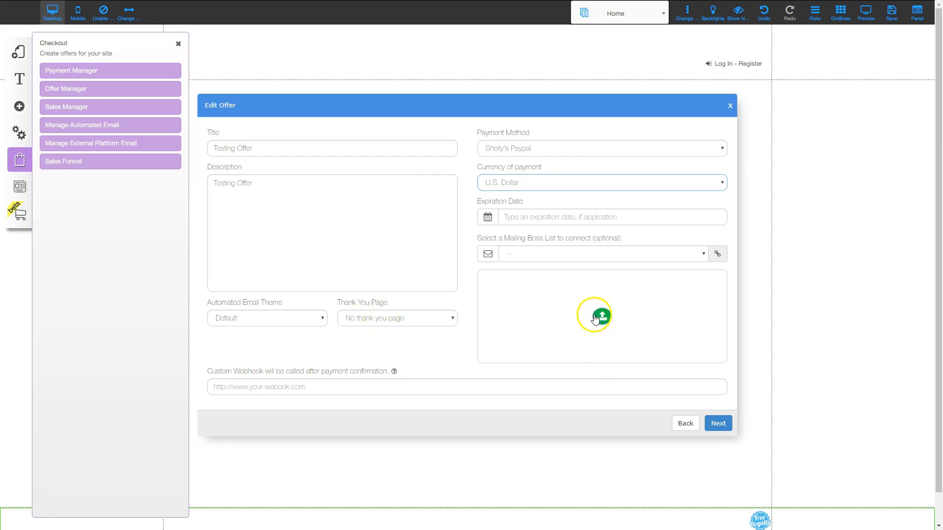
click(717, 423)
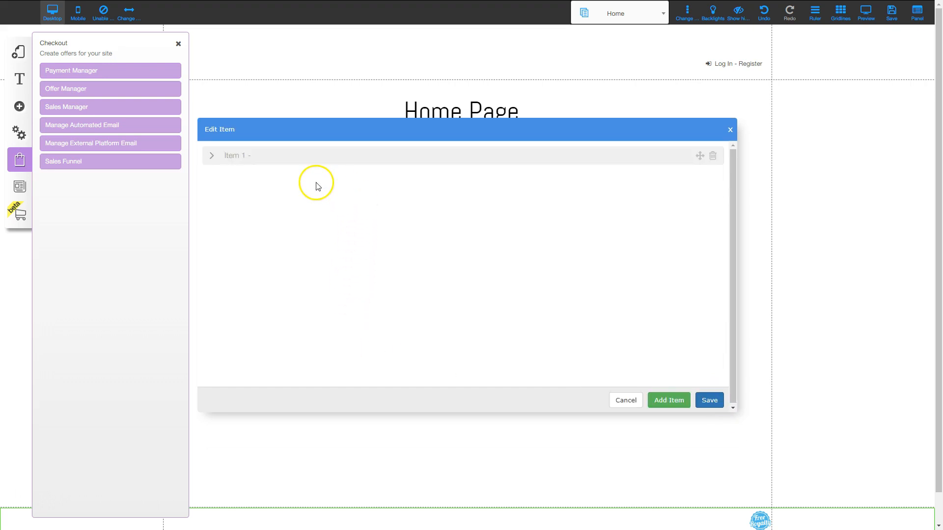
Step: Fill Item 1 with name 'Testing Offer', price 0.05 and description 'Testing Offer'
click(267, 162)
click(257, 181)
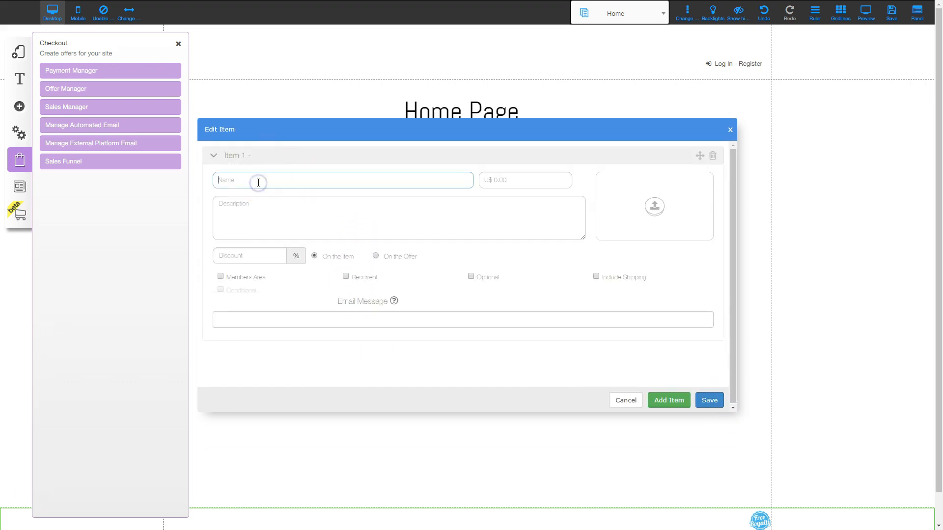
text(Testing Offer)
click(513, 181)
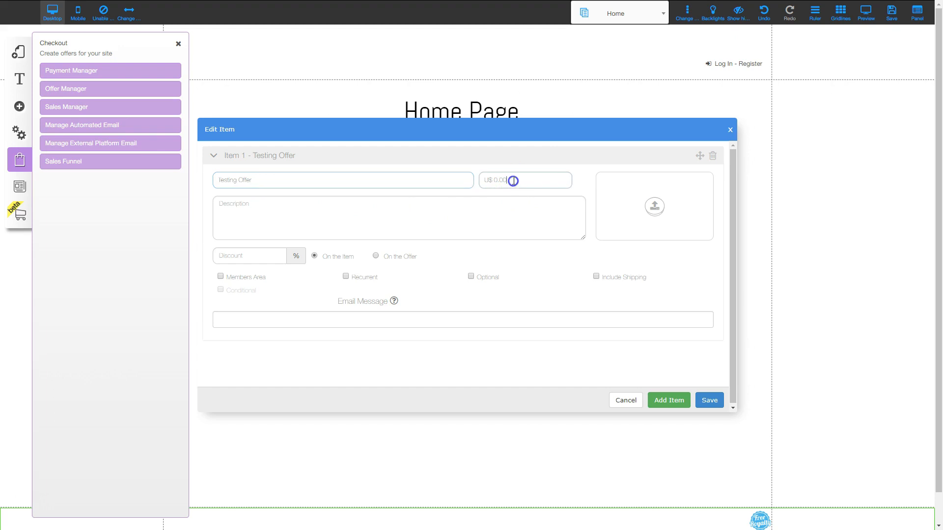
click(360, 198)
key(ctrl+v)
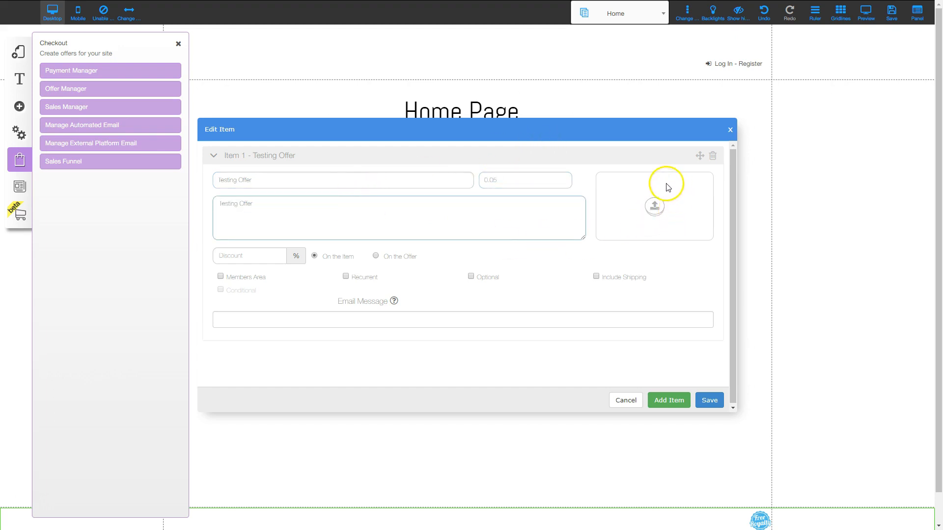
Step: Make the item unlock the Paid Membership area, save the offer, and close Active Offers
click(220, 278)
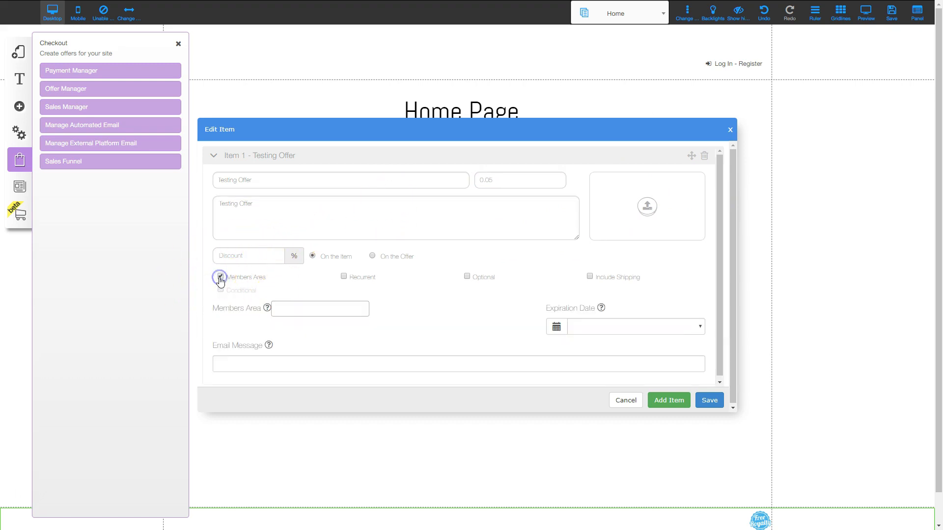
click(296, 308)
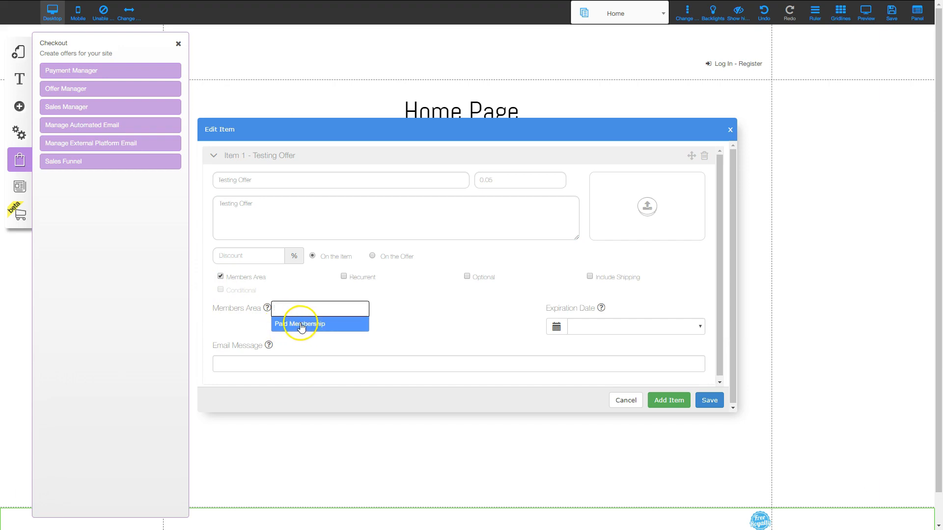
click(301, 325)
click(709, 400)
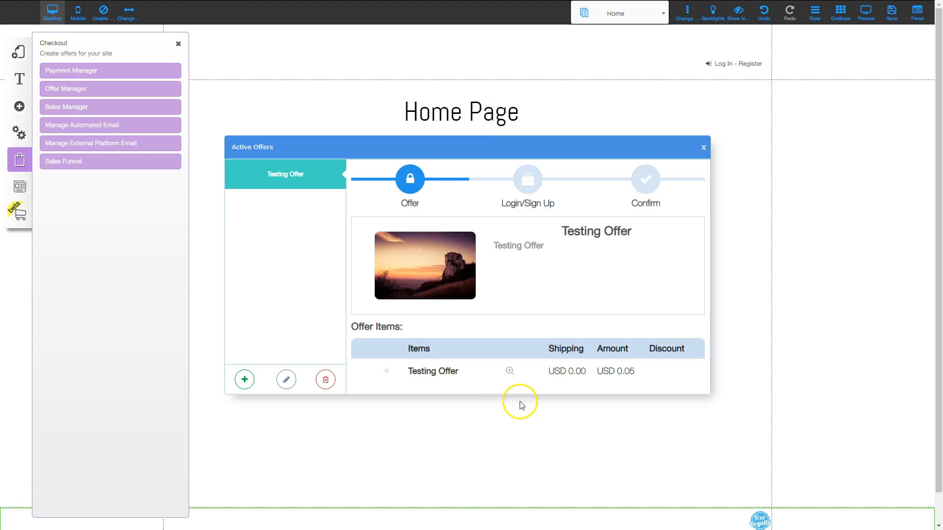
click(703, 150)
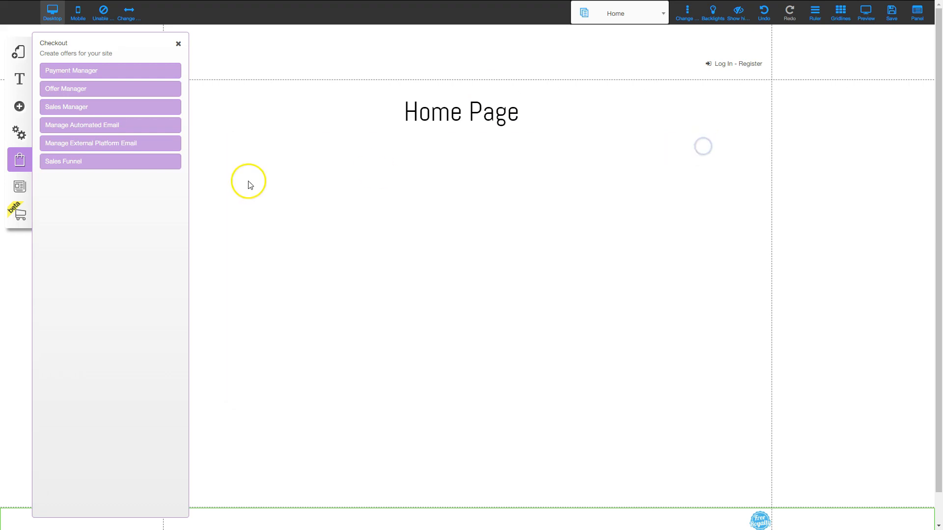
Step: Restrict the Protected Area 2 layout to Paid Membership members
click(18, 52)
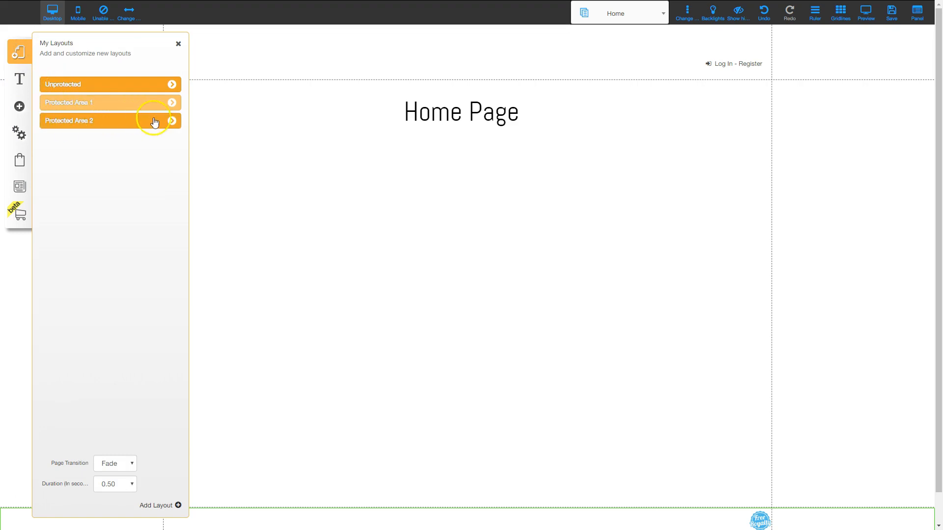
click(172, 120)
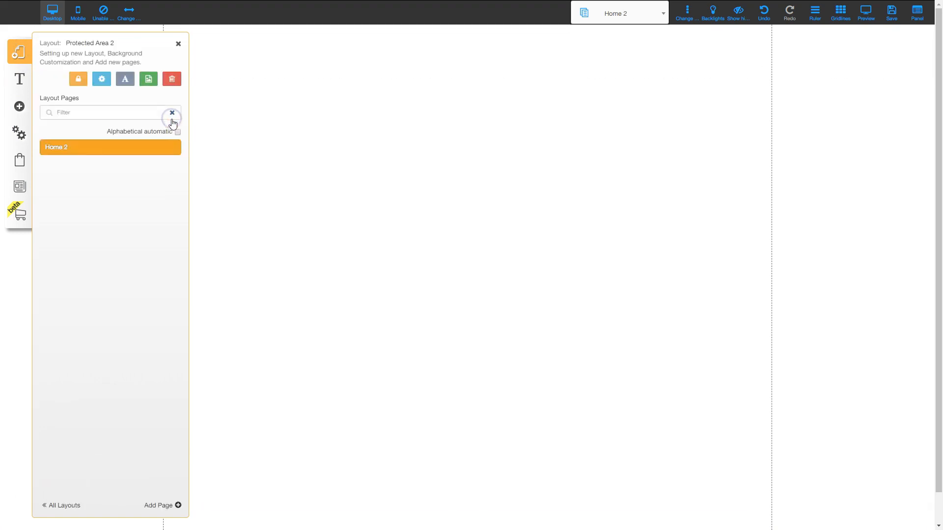
click(78, 79)
click(98, 117)
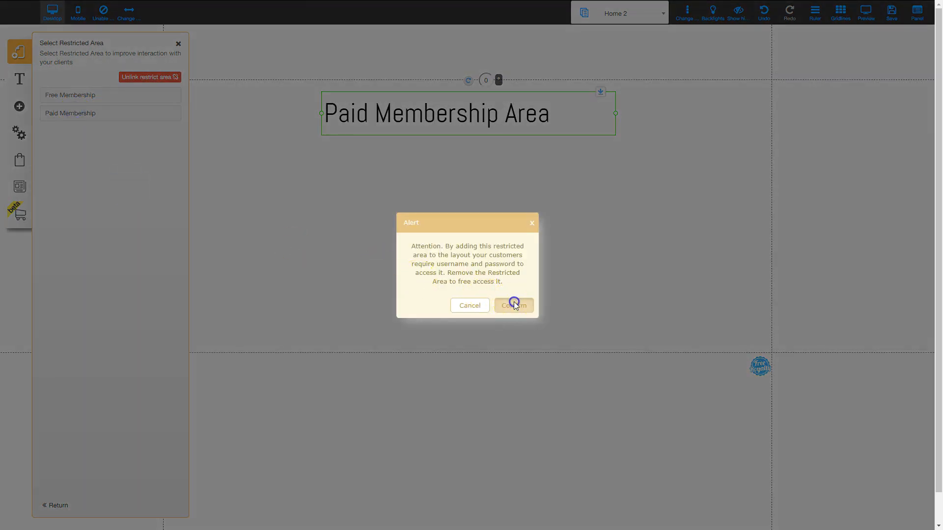
click(514, 304)
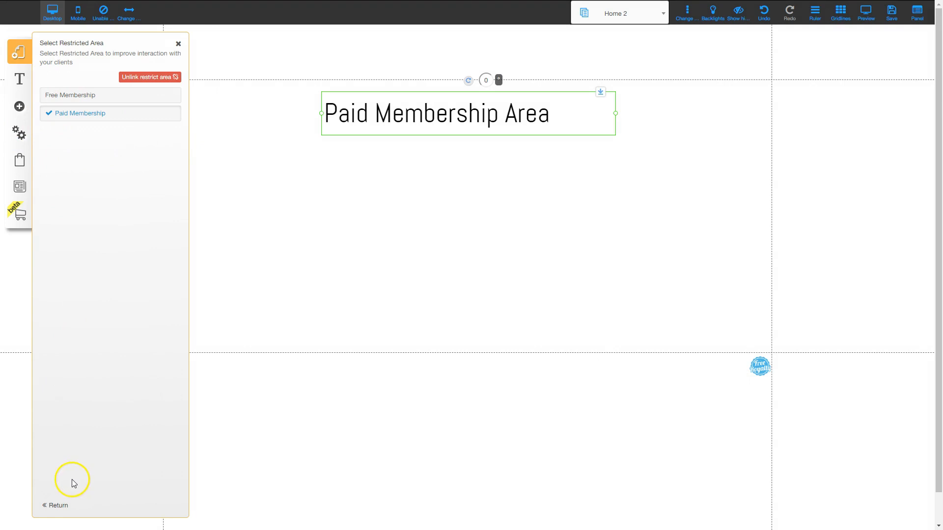
click(178, 44)
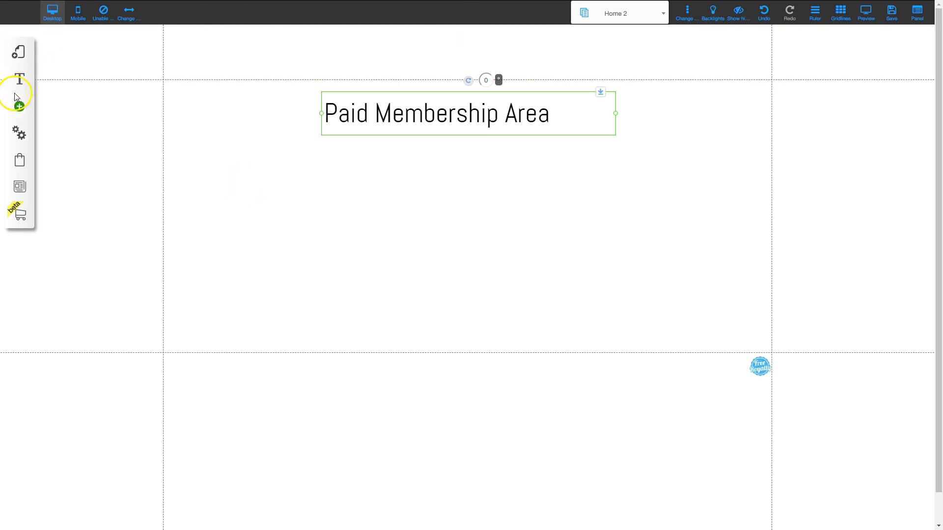
click(471, 27)
Step: Return to the Home page and close the layouts panel
click(18, 53)
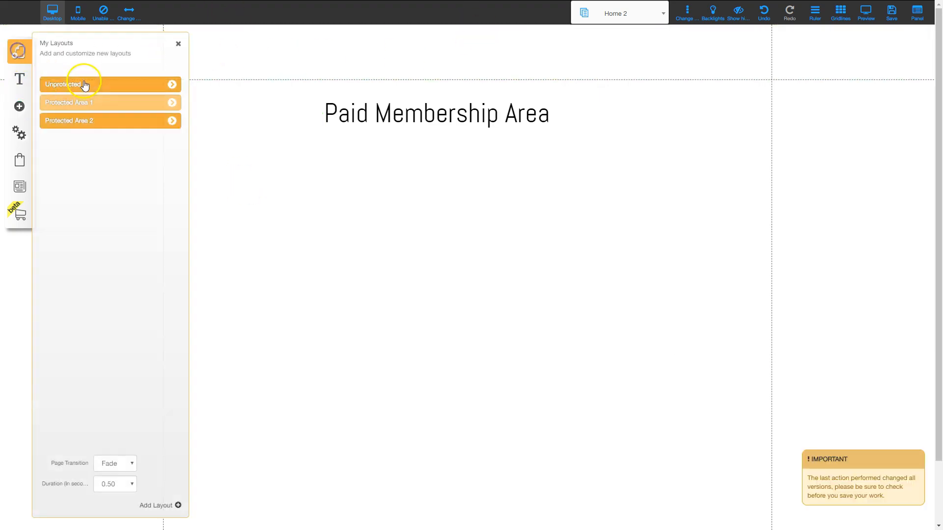
click(84, 101)
click(179, 43)
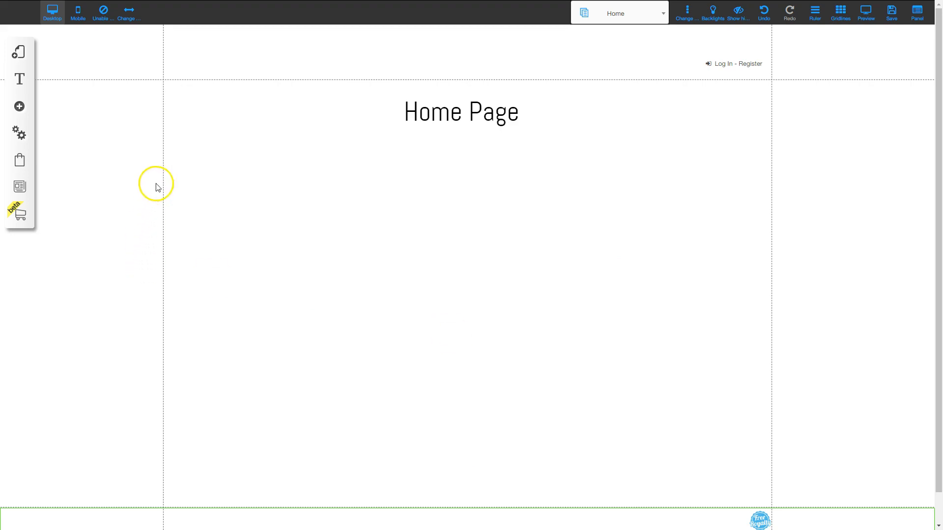
Step: Add a Testing Offer checkout block below the Home Page title and stretch it taller
click(18, 107)
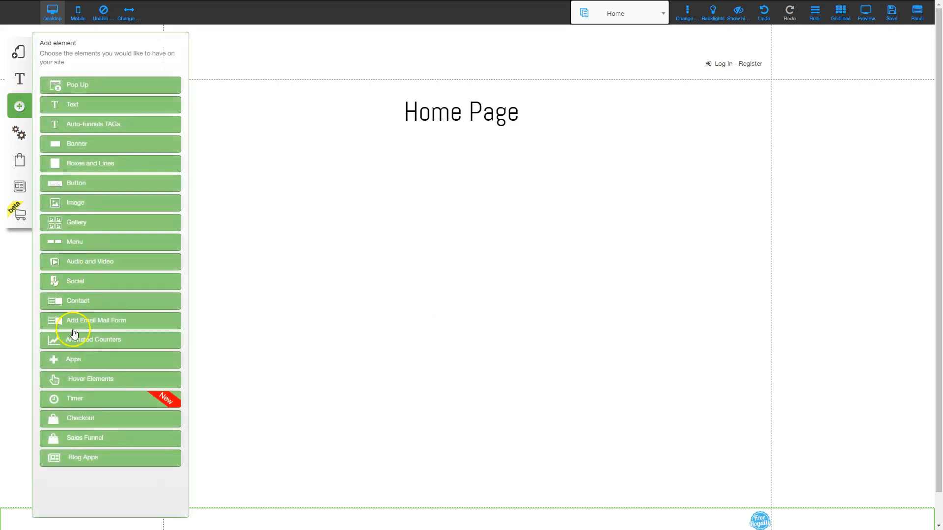
click(75, 417)
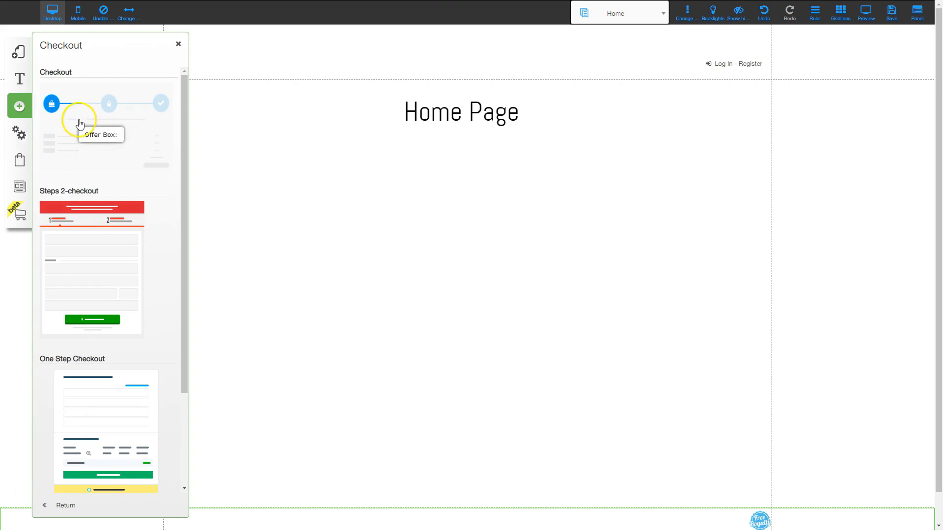
click(78, 122)
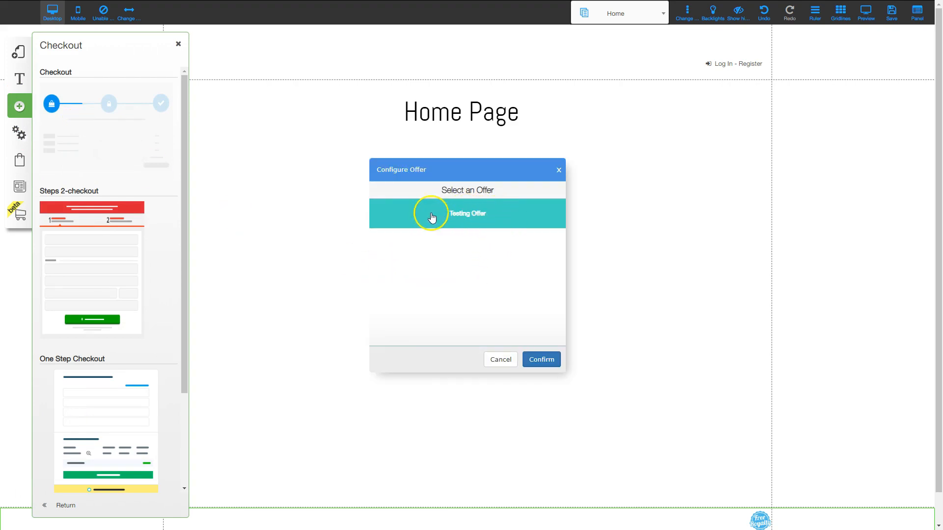
click(546, 358)
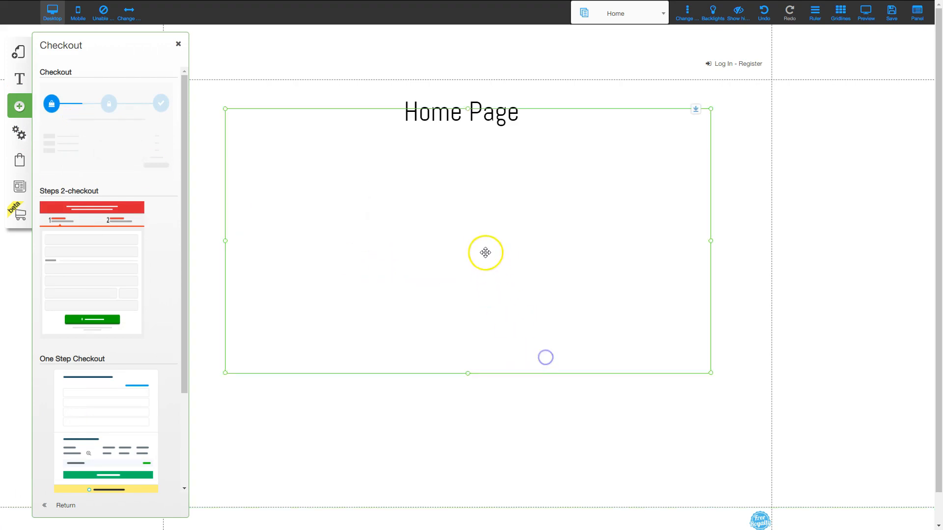
mouse_move(490, 201)
mouse_down()
mouse_move(497, 232)
mouse_move(498, 217)
mouse_up()
drag(479, 426, 479, 478)
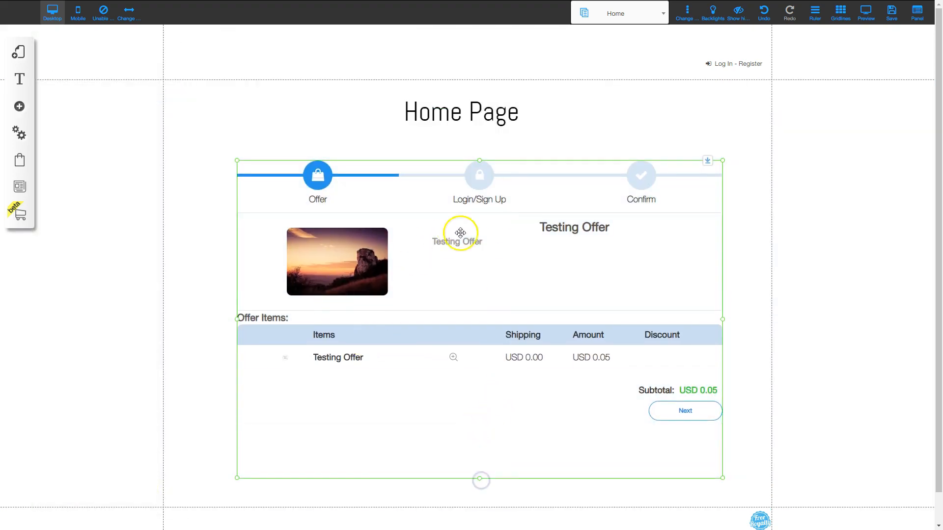
click(477, 280)
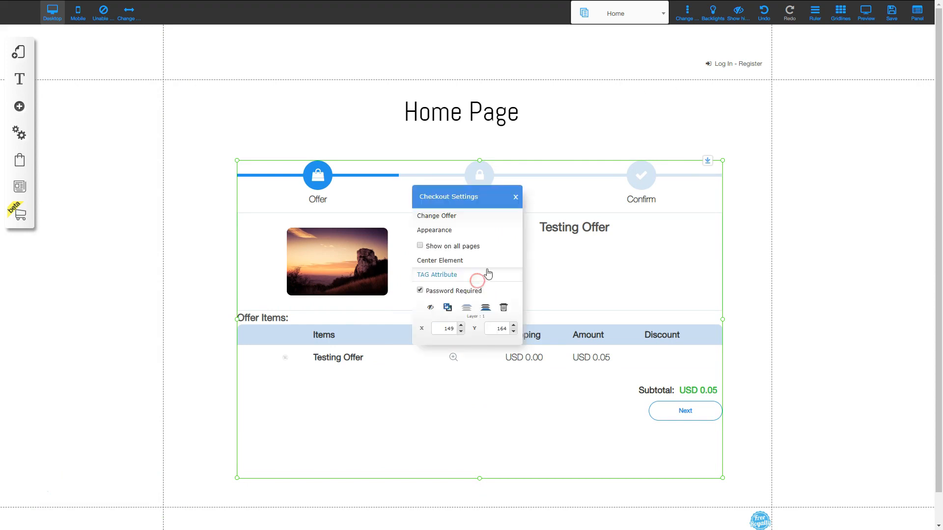
Step: Review the checkout's Appearance options and cancel without changes
click(449, 226)
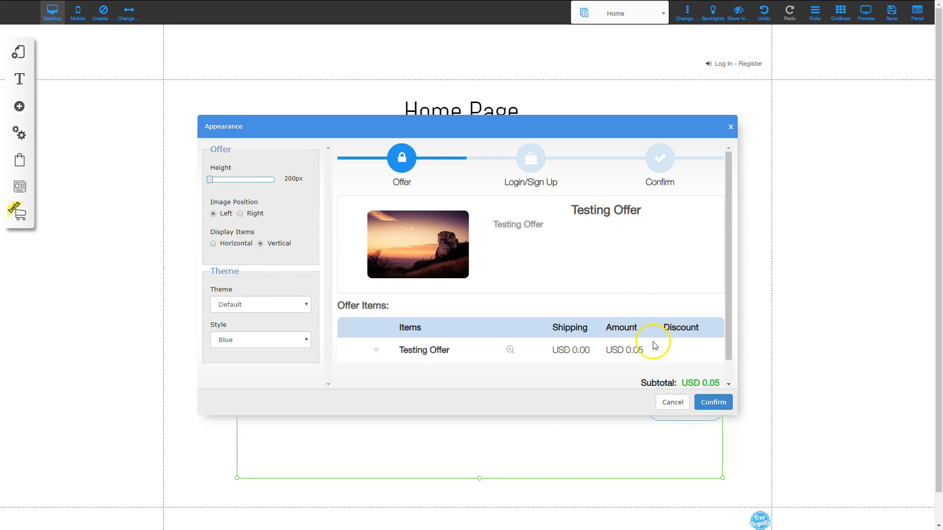
click(673, 402)
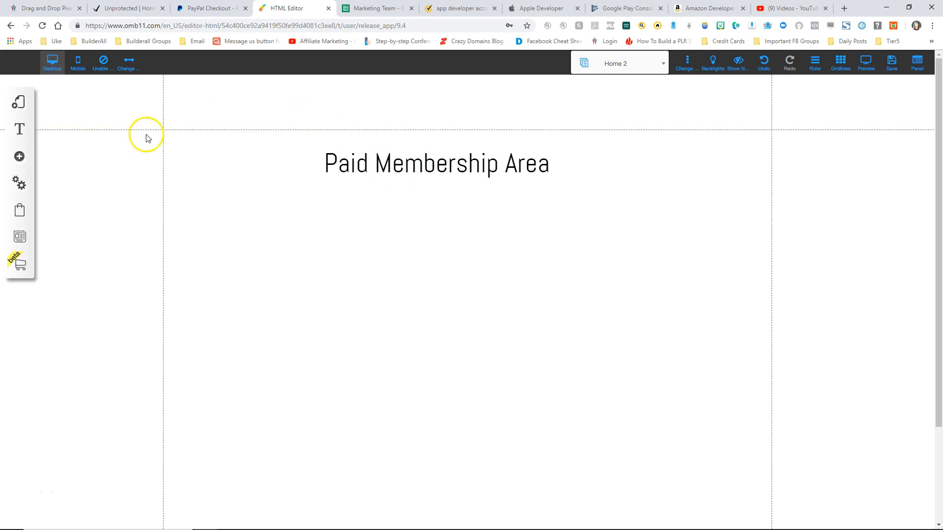
Step: Add a blank page named 'thank you' to the Unprotected layout
click(20, 104)
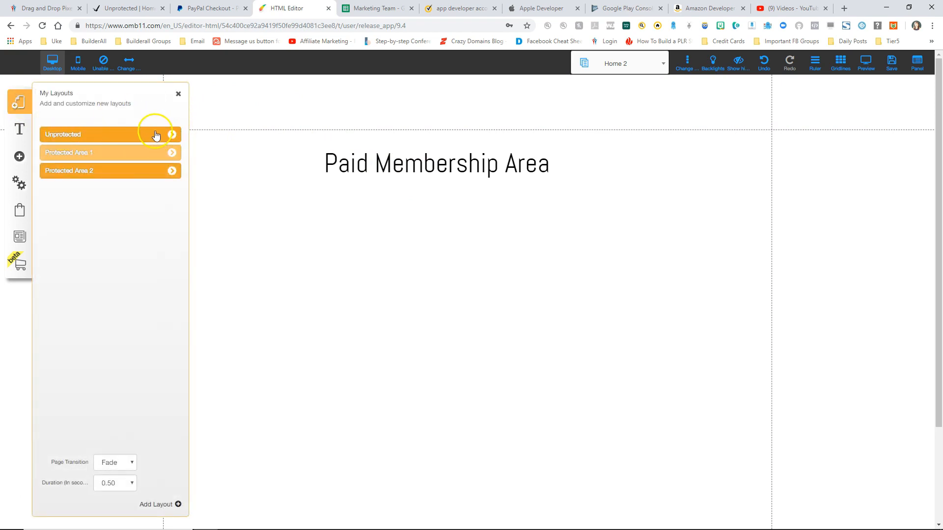
click(172, 135)
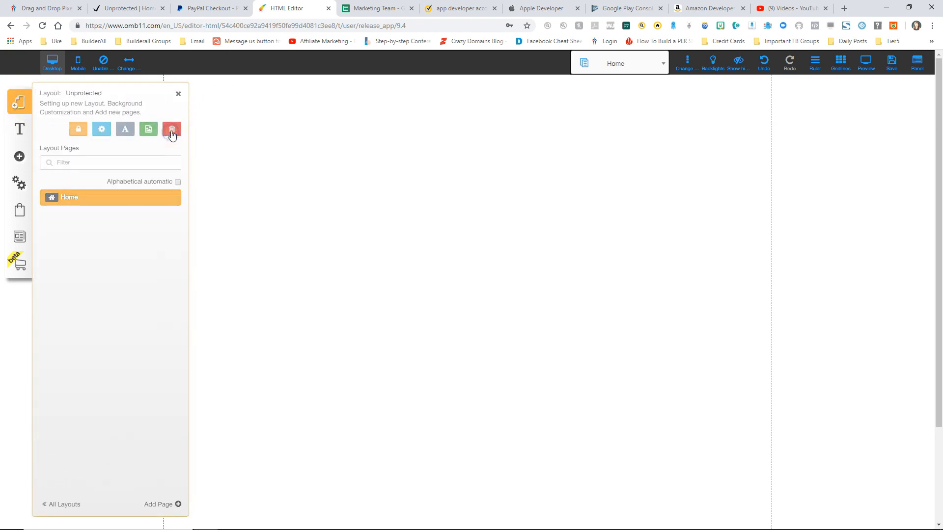
click(158, 505)
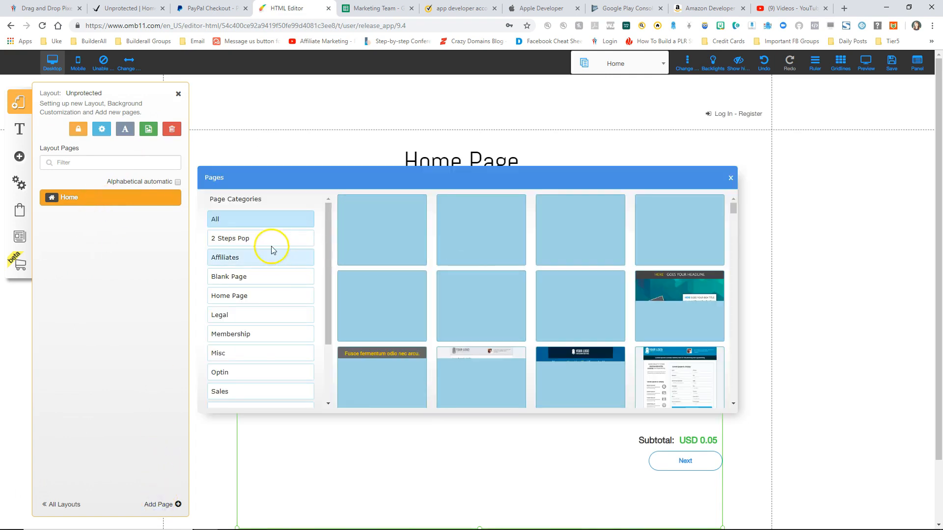
click(243, 277)
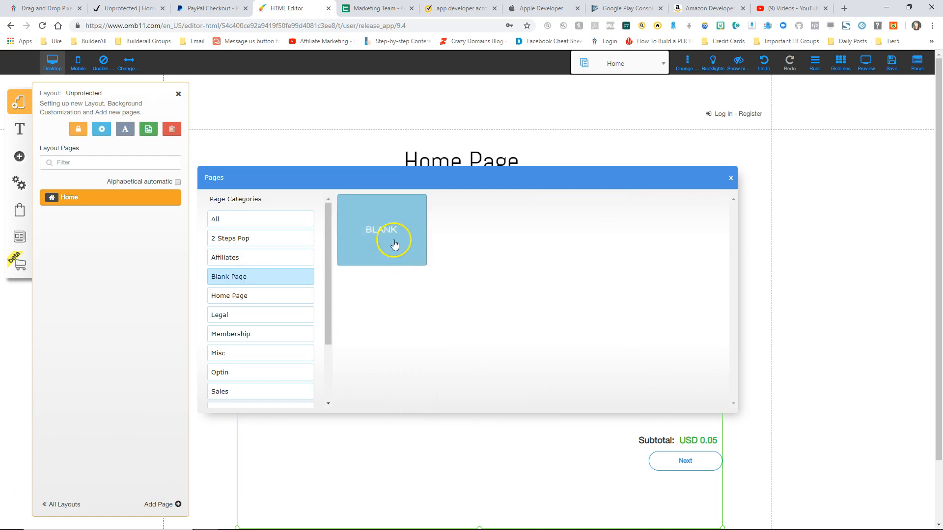
click(394, 244)
text(thank you)
key(Return)
click(178, 94)
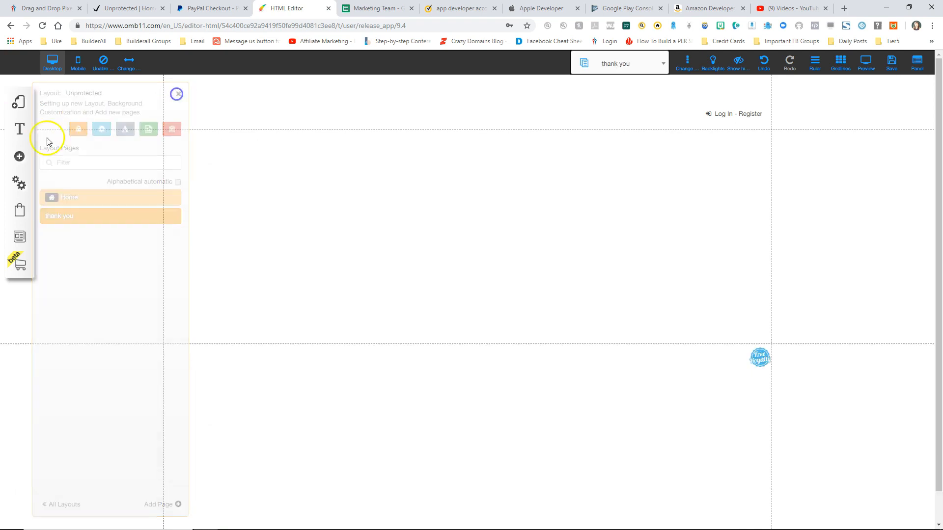
Step: Place a 'thank you' title heading on the new page
click(20, 156)
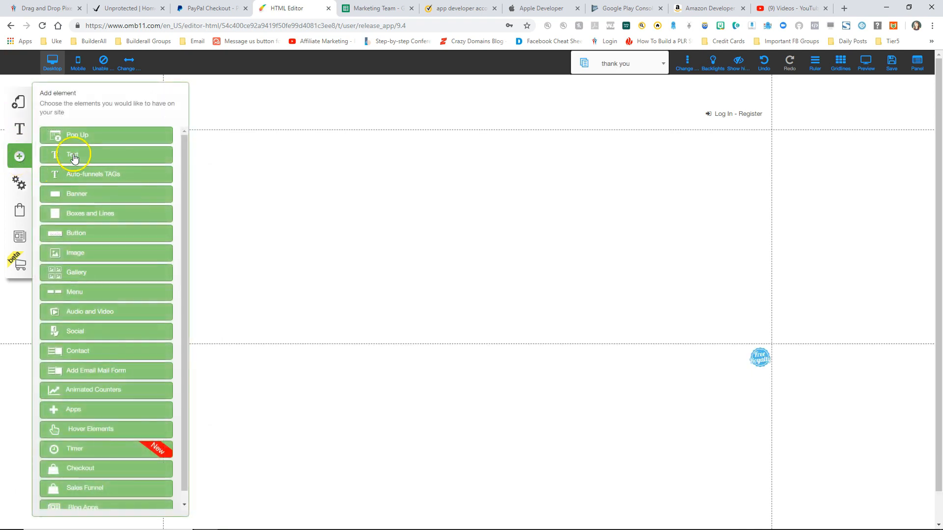
click(73, 158)
click(94, 143)
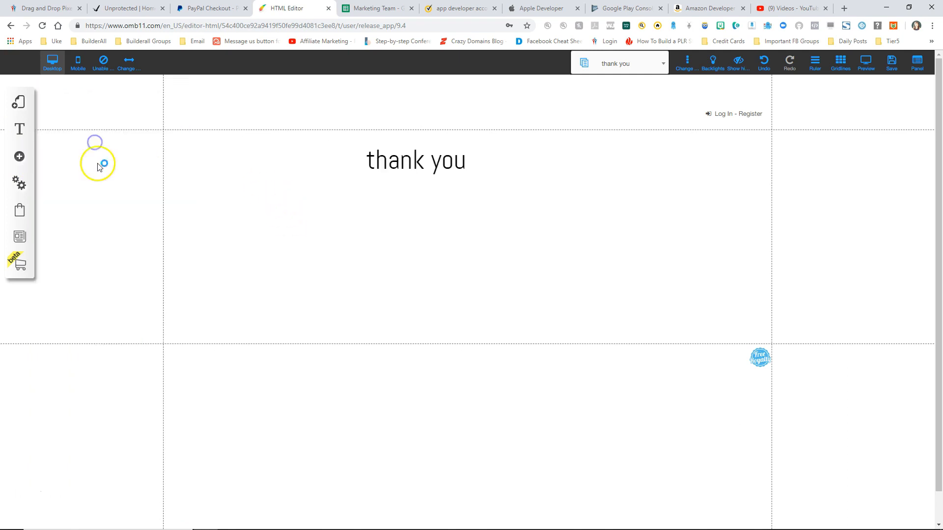
click(19, 157)
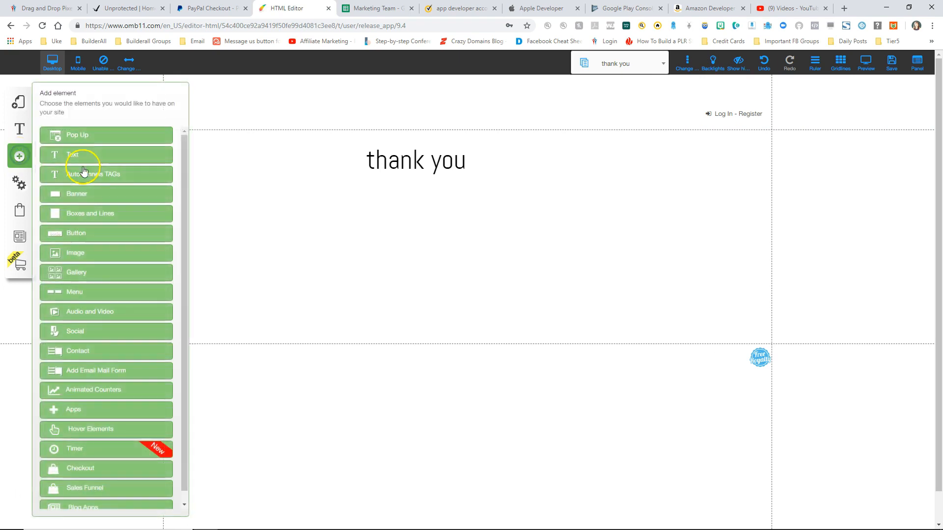
Step: Place a Buy Now button below the title and duplicate it
click(79, 233)
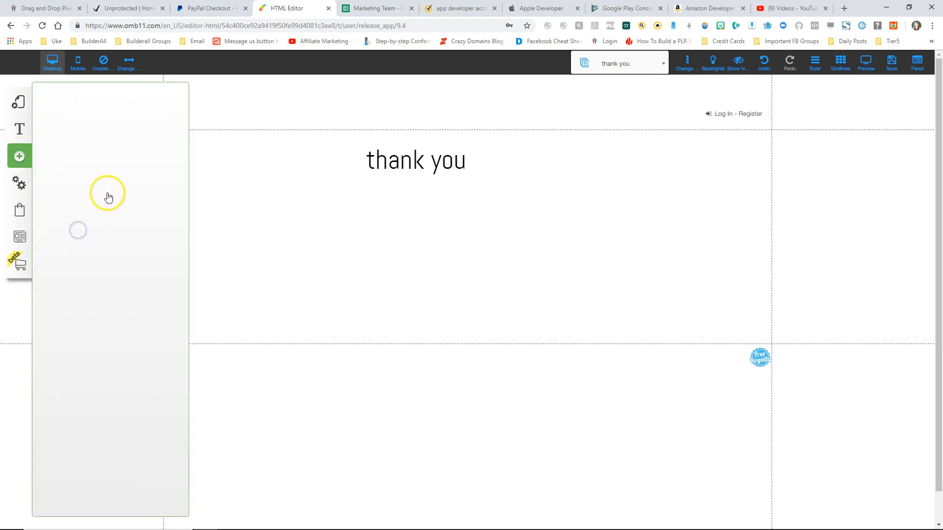
drag(72, 267, 427, 301)
click(178, 94)
click(467, 253)
Step: Relabel the upper button 'Free Membership Area'
click(431, 217)
right_click(430, 218)
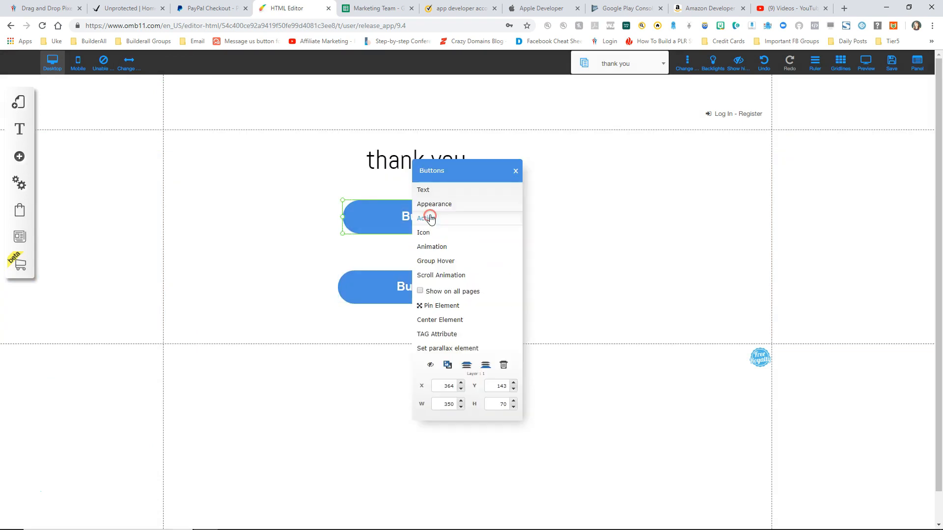
click(426, 189)
drag(440, 270, 408, 276)
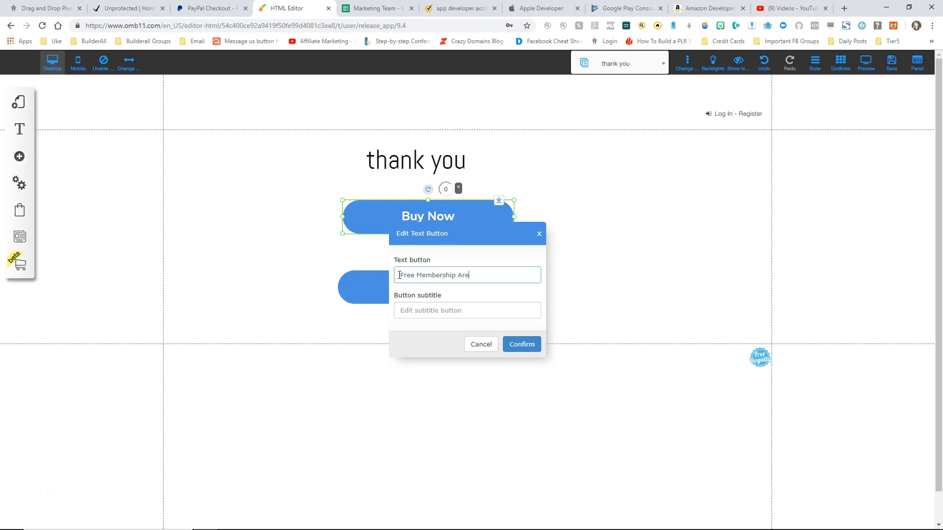
click(522, 344)
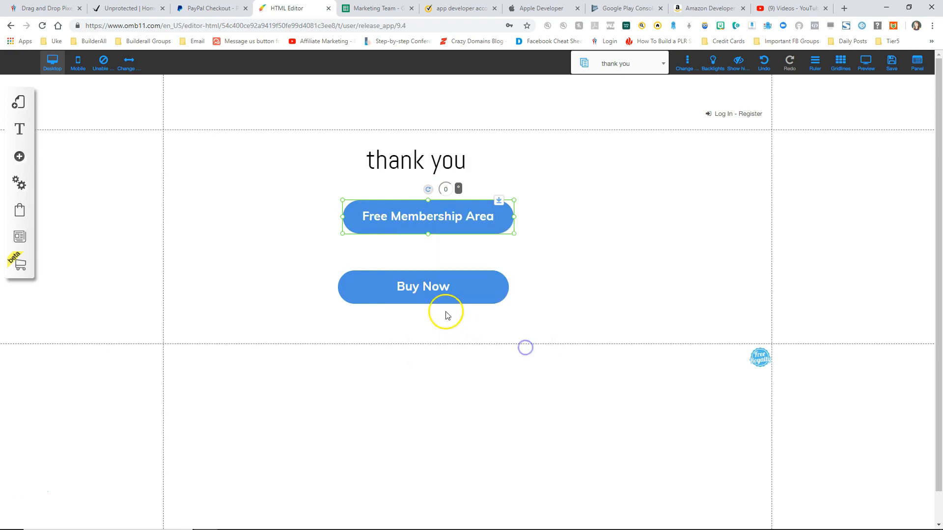
Step: Relabel the lower button 'Paid Membership Area'
right_click(423, 293)
click(425, 189)
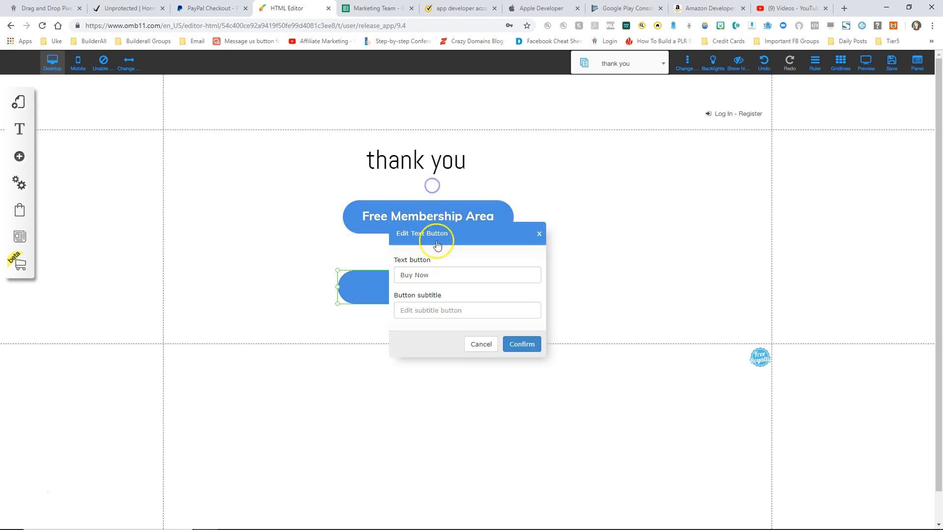
drag(448, 274, 384, 277)
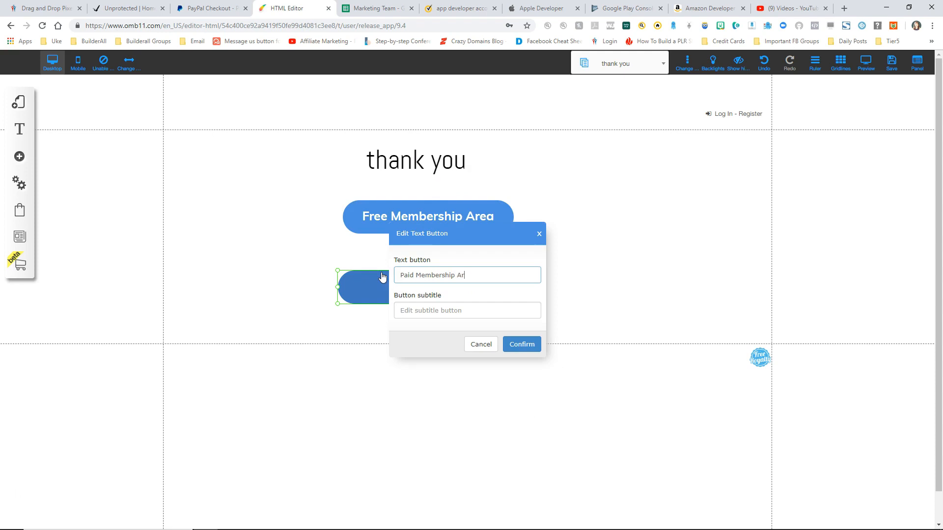
text(Paid Membership Area)
click(516, 343)
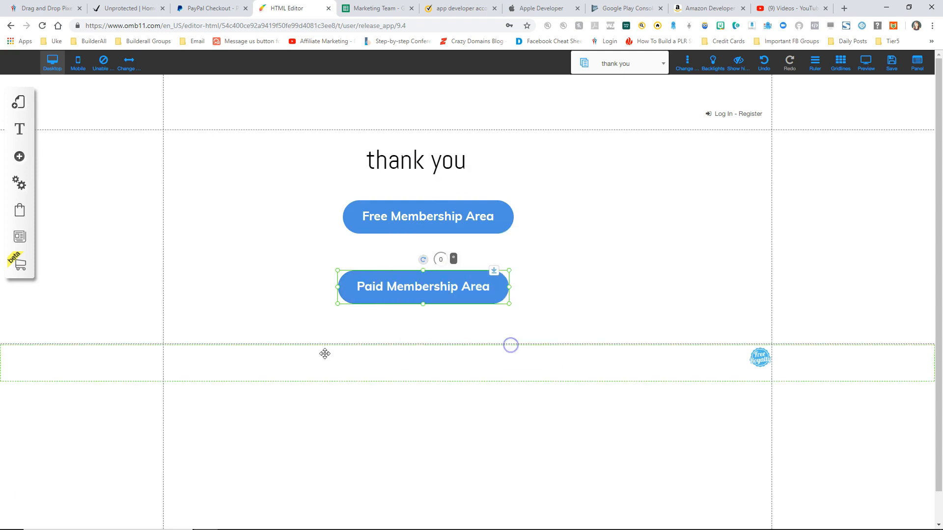
Step: Link the Free Membership Area button to the Home 1 page
right_click(397, 209)
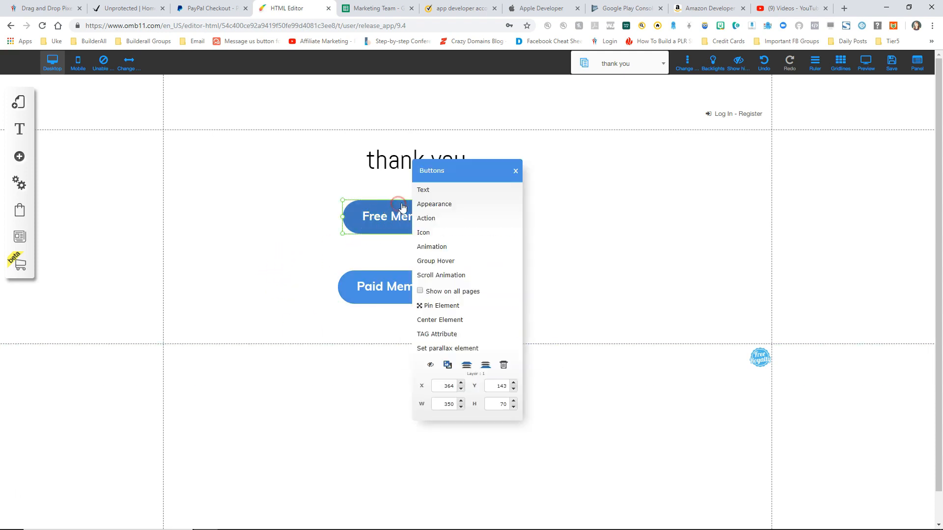
click(431, 219)
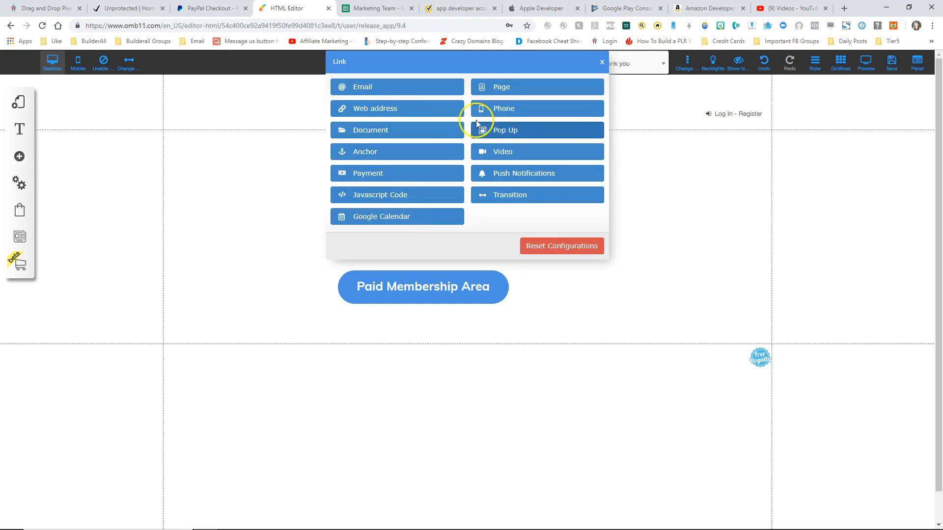
click(502, 85)
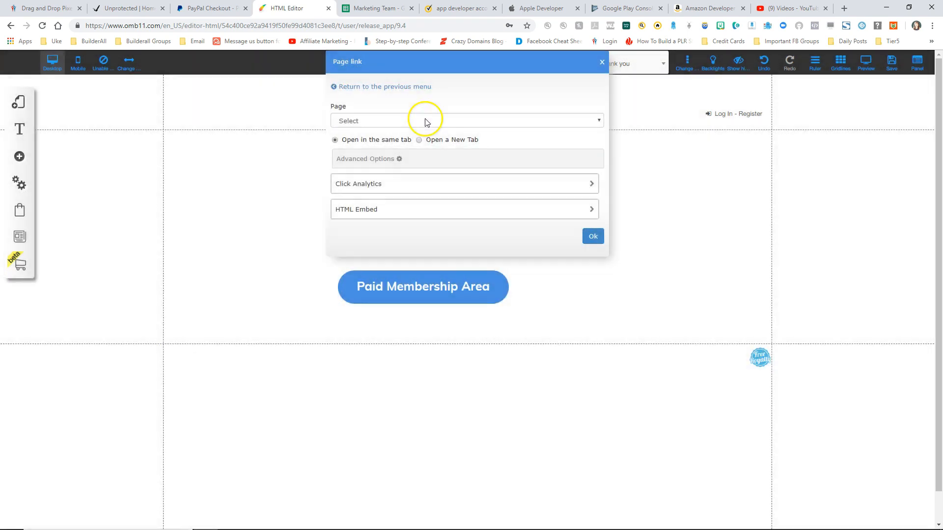
click(425, 121)
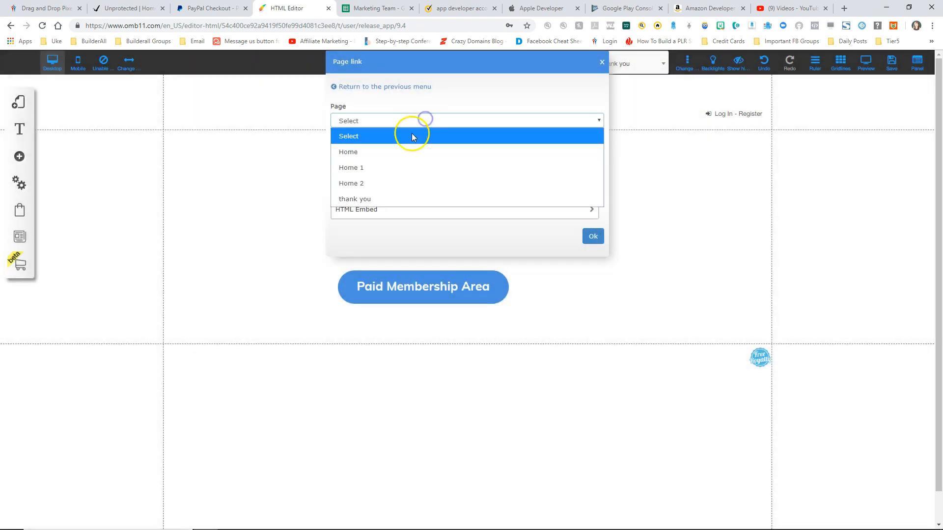
click(367, 168)
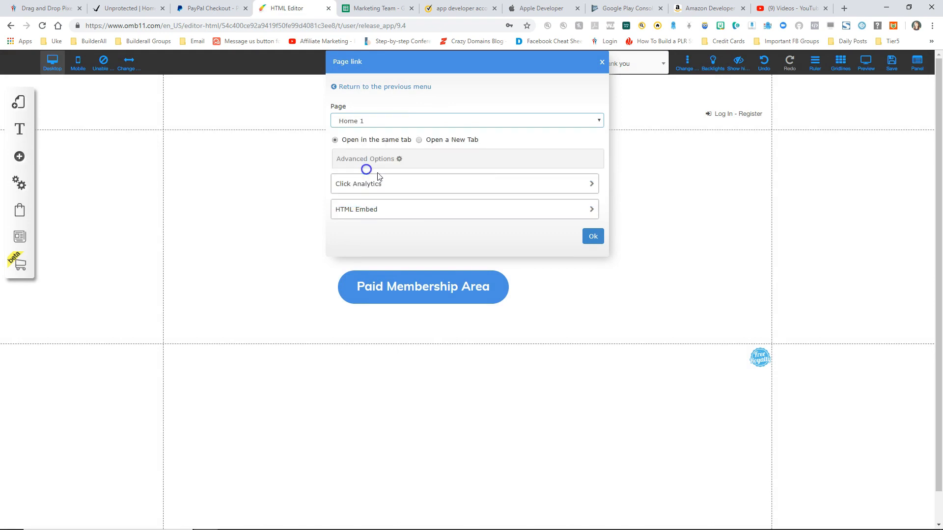
click(592, 236)
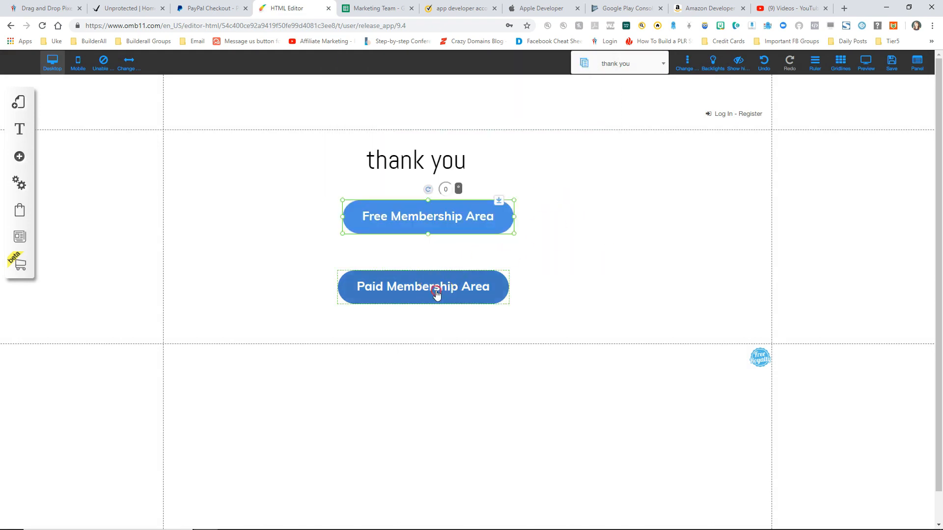
Step: Link the Paid Membership Area button to the Home 2 page
click(438, 293)
click(434, 222)
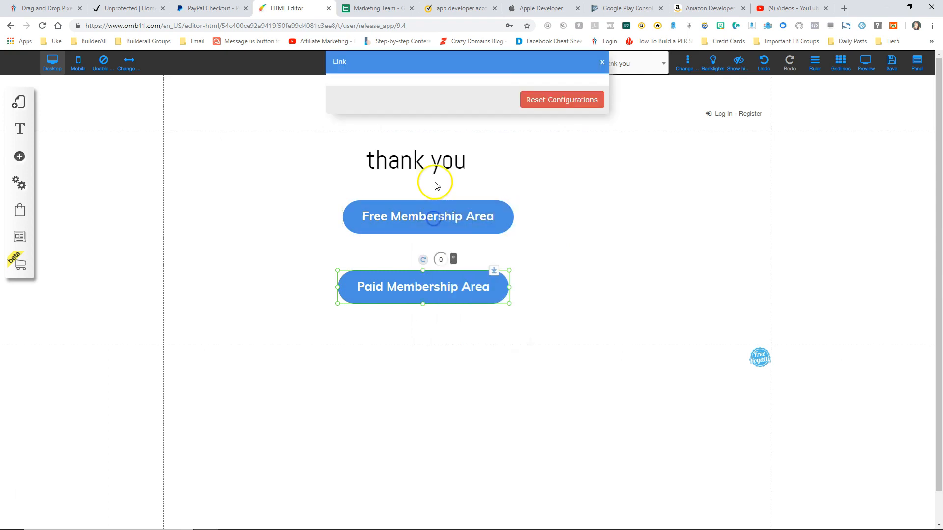
click(499, 85)
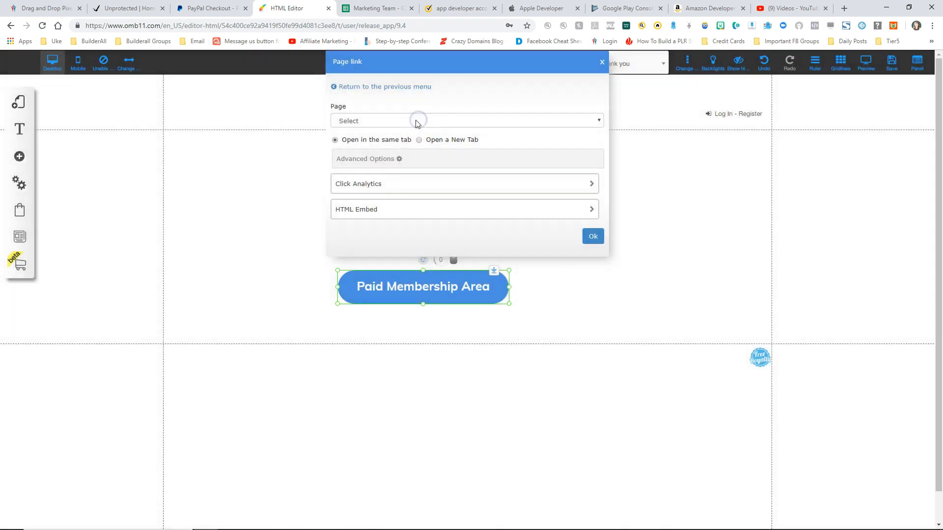
click(414, 118)
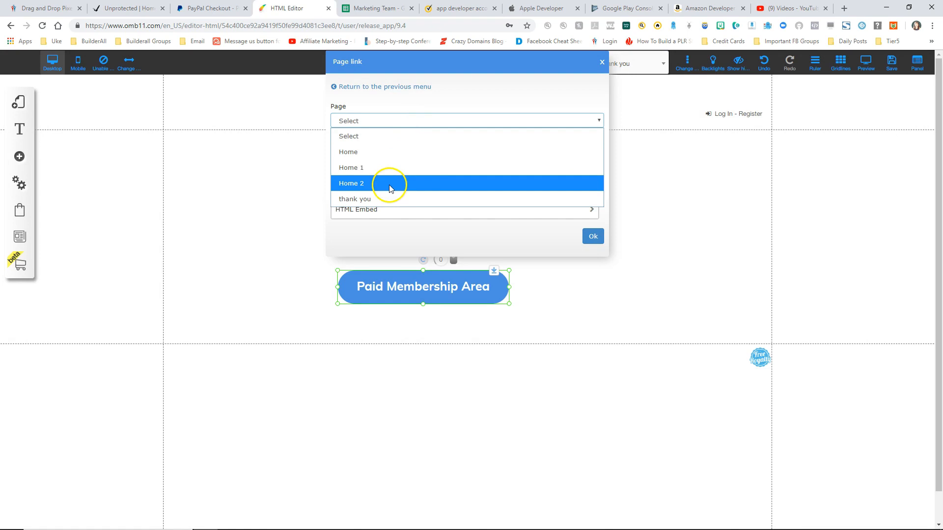
click(388, 184)
click(592, 235)
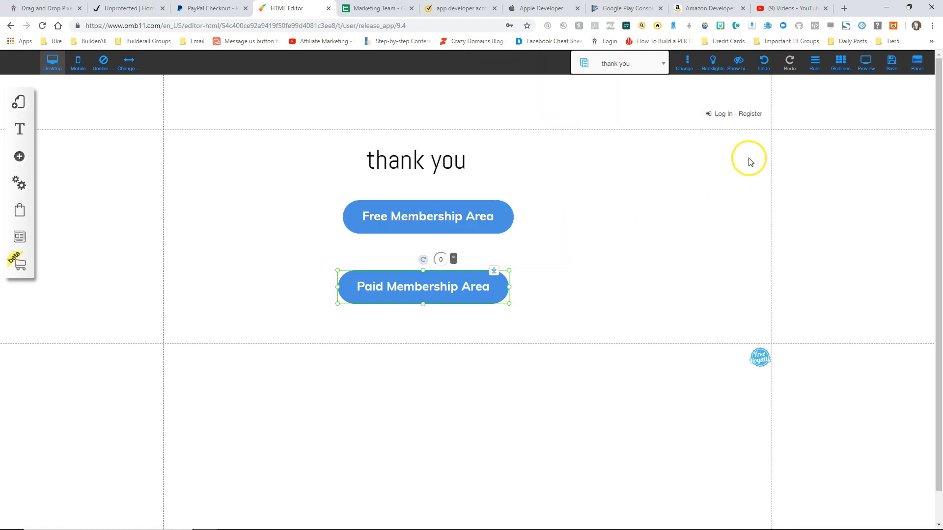
Step: Save the thank you page changes and nudge the Paid Membership Area button slightly right
click(892, 66)
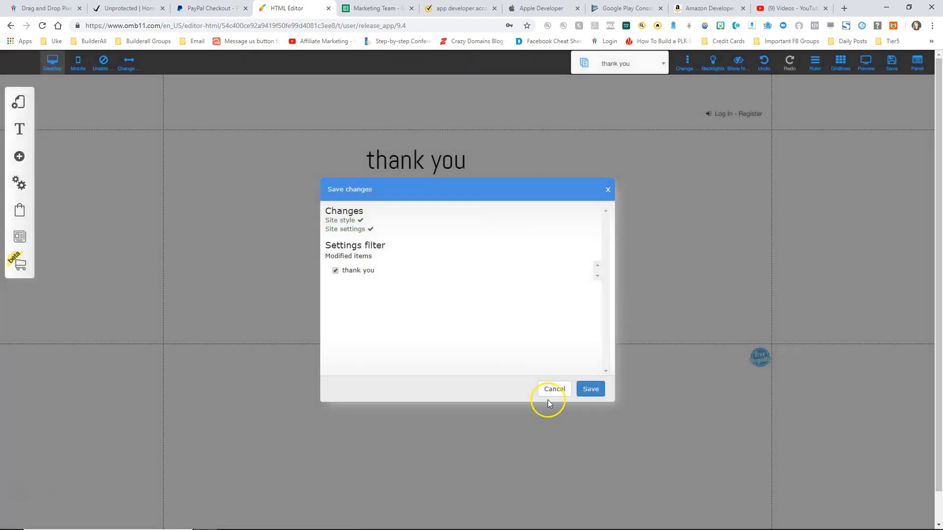
click(587, 389)
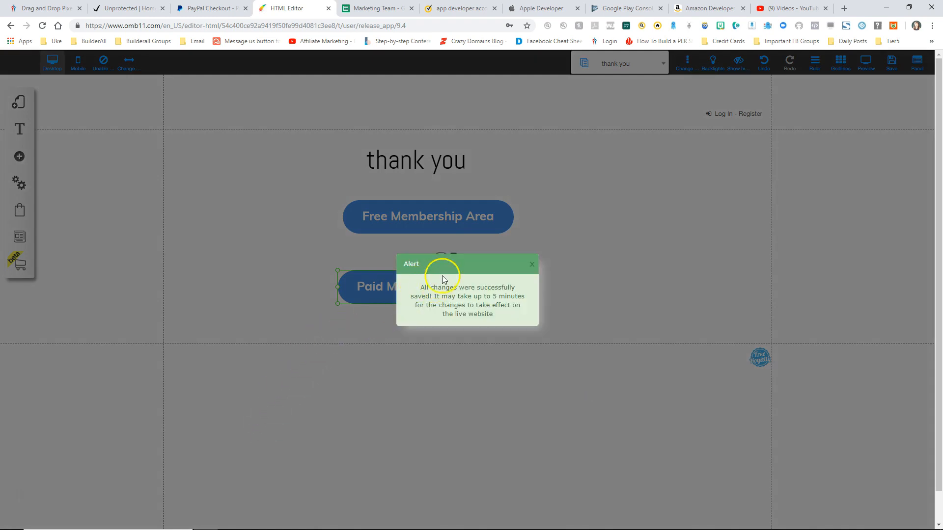
click(534, 265)
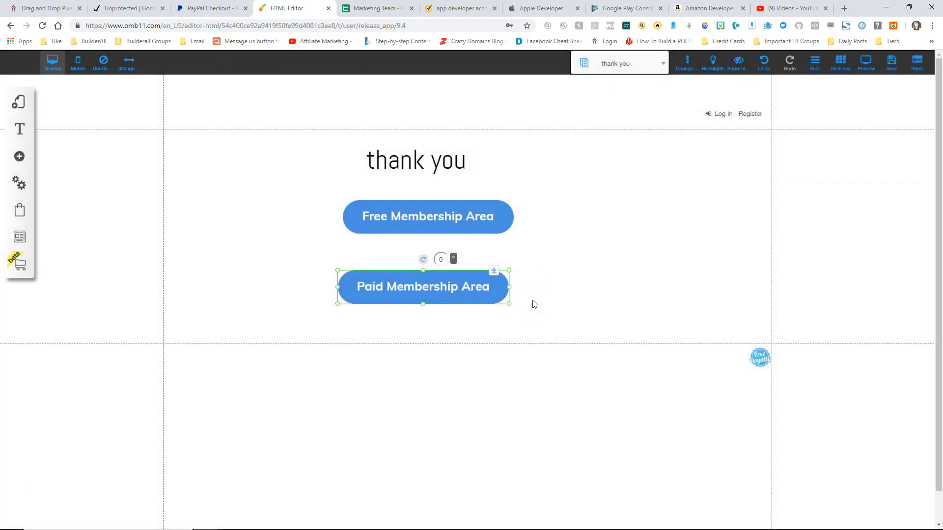
drag(424, 289, 426, 290)
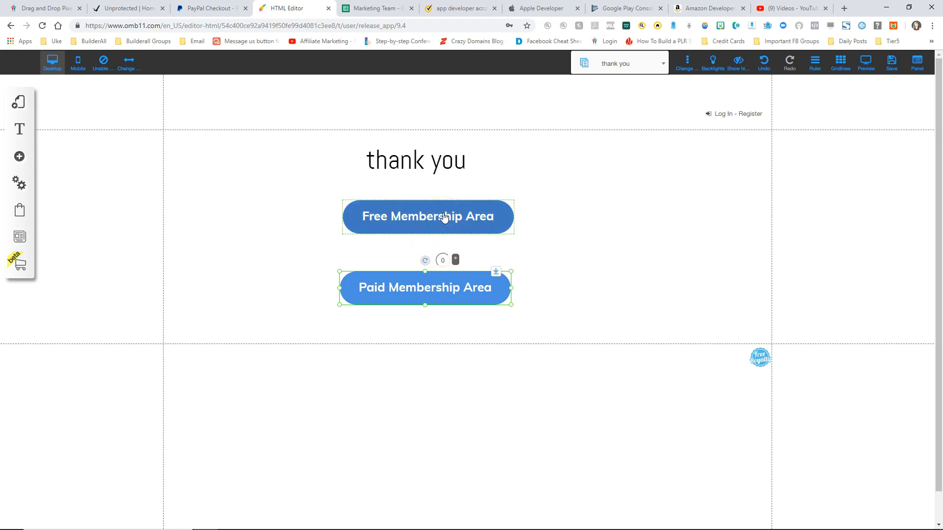
click(431, 289)
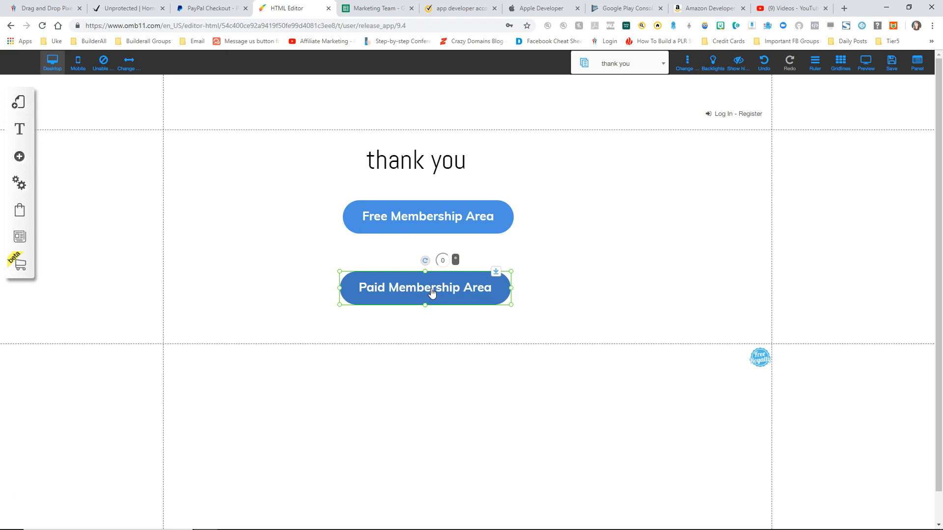
Step: Set the Testing Offer's thank-you page to 'thank you' and save the offer
click(20, 212)
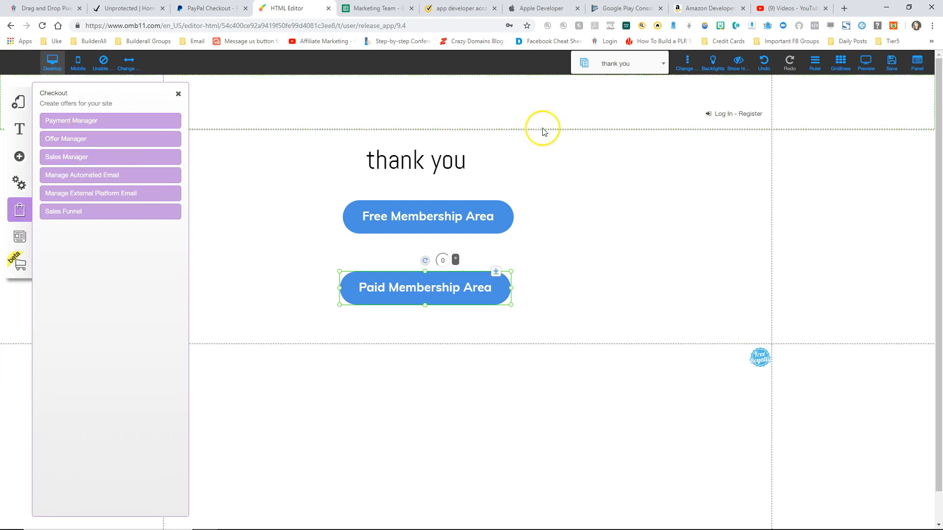
click(82, 140)
click(299, 197)
click(286, 403)
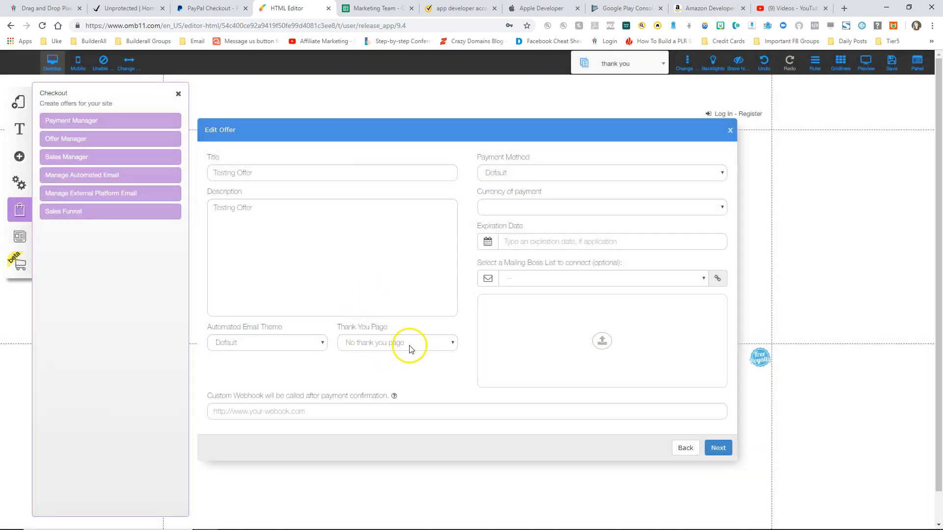
click(411, 343)
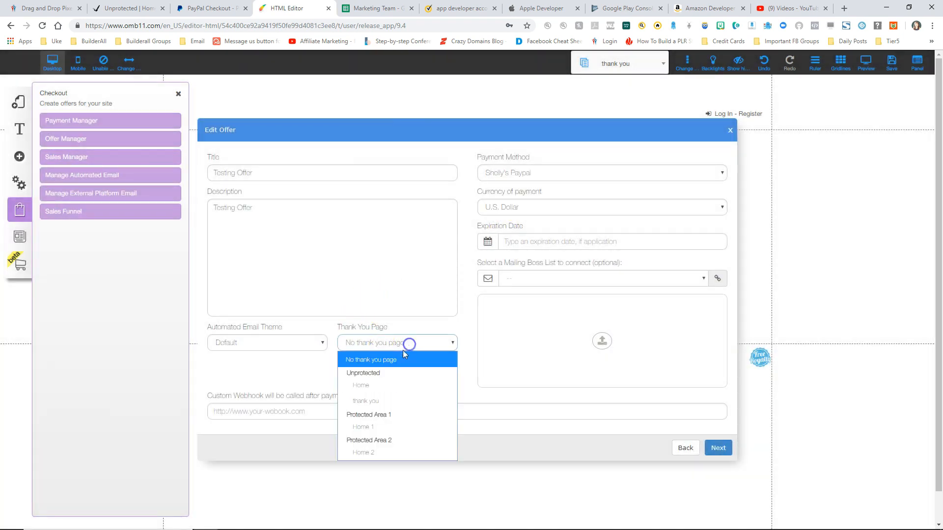
click(387, 401)
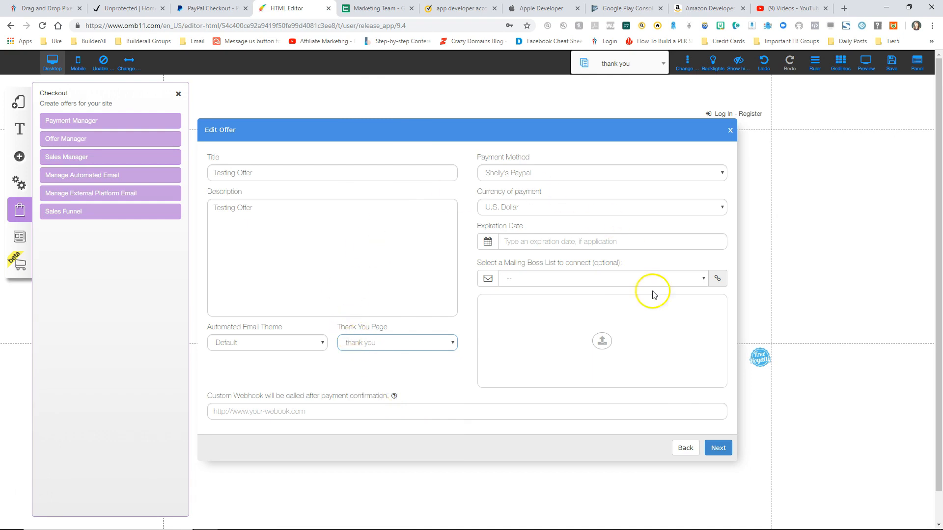
click(717, 447)
click(713, 425)
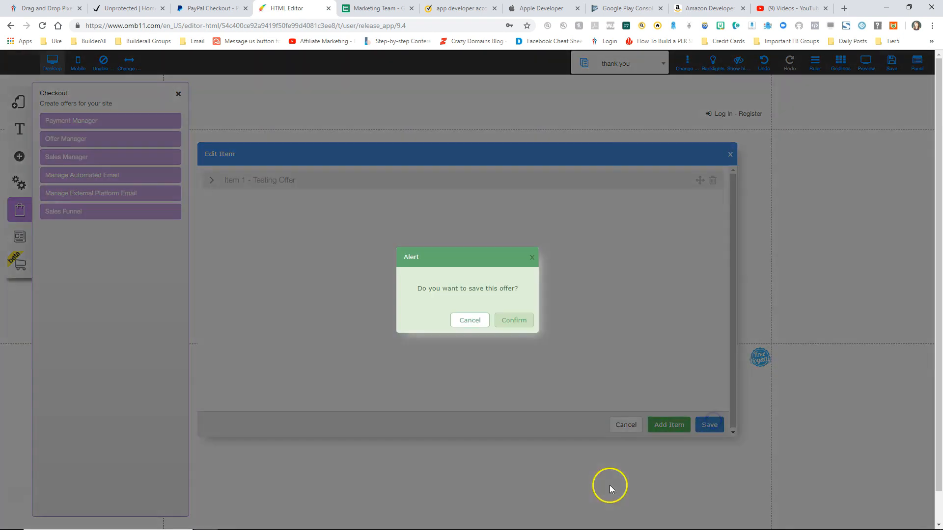
click(519, 317)
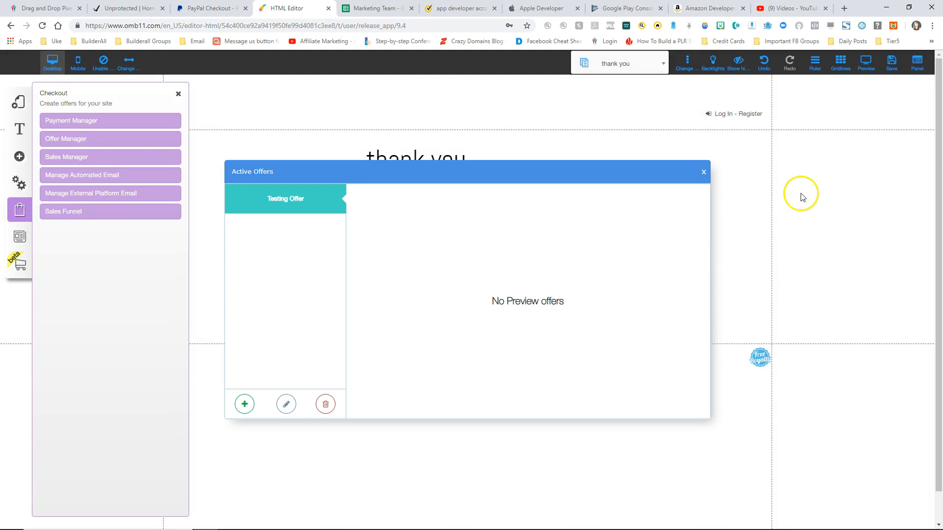
Step: Save the site changes and close the checkout tools
click(888, 63)
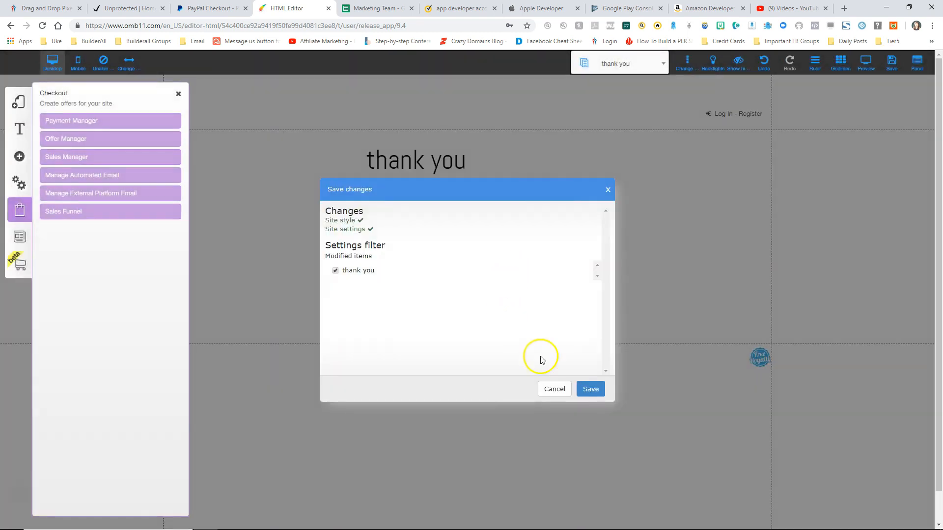
click(592, 388)
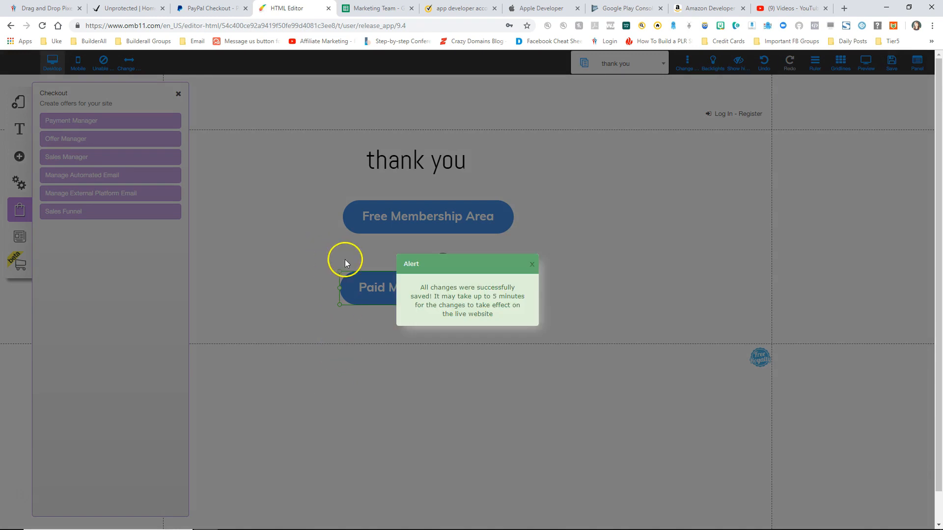
click(531, 266)
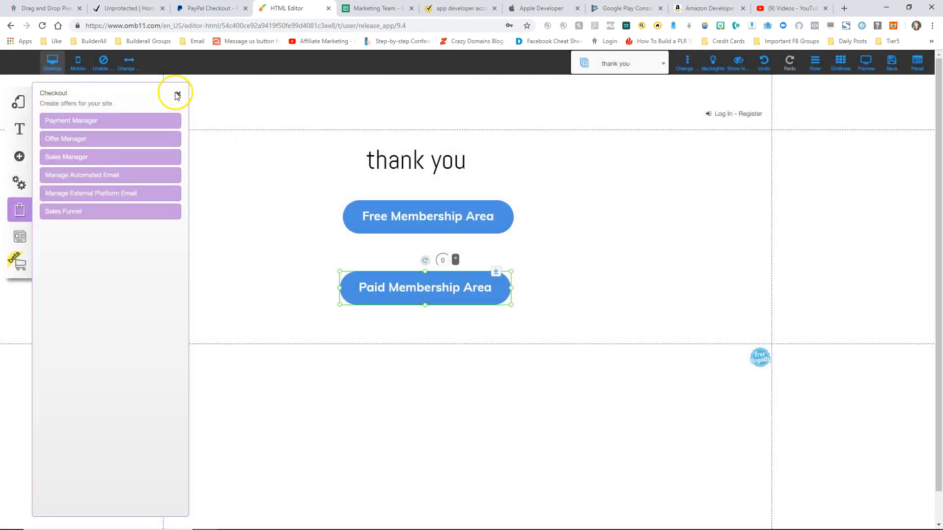
click(178, 95)
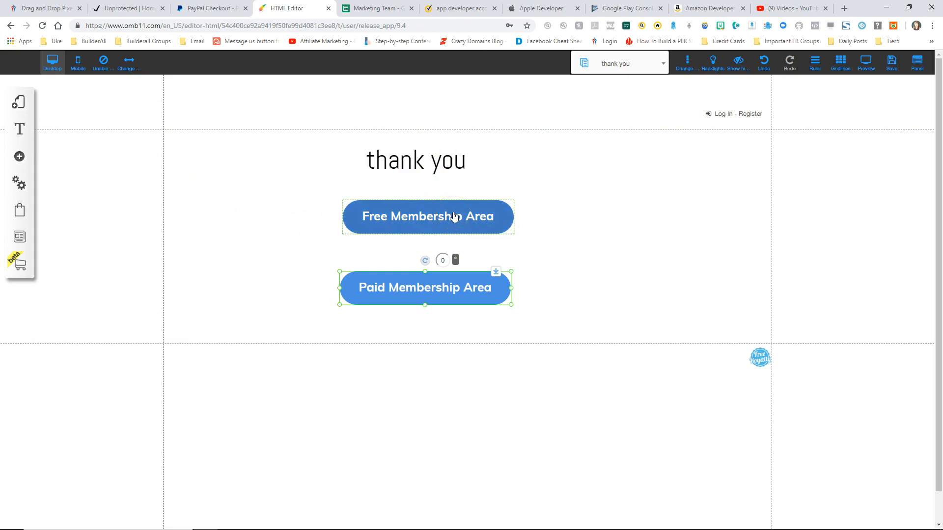
Step: On the live site, register with a saved login and buy the Testing Offer through PayPal
click(413, 282)
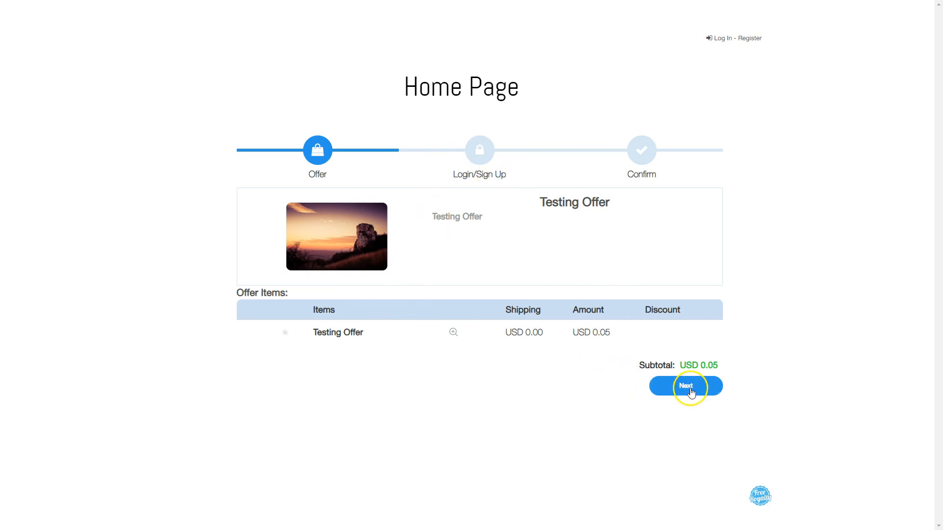
click(688, 387)
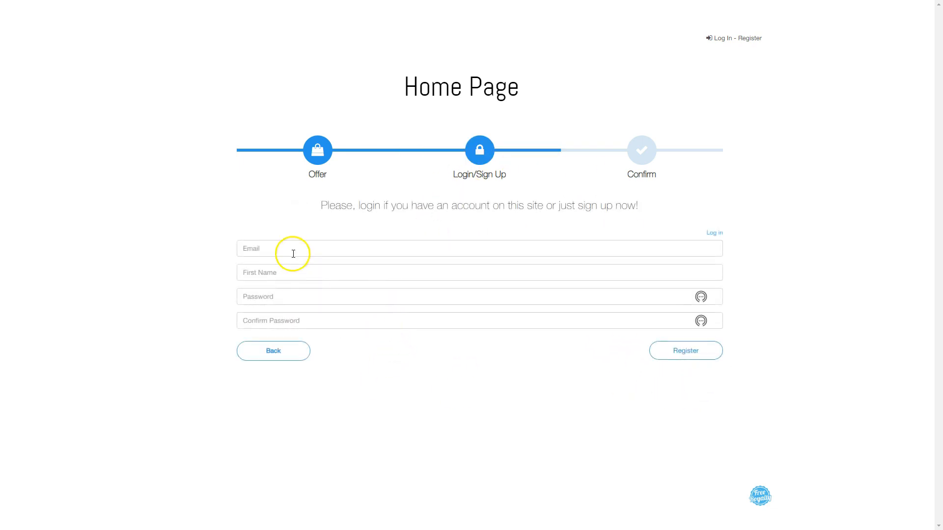
click(293, 249)
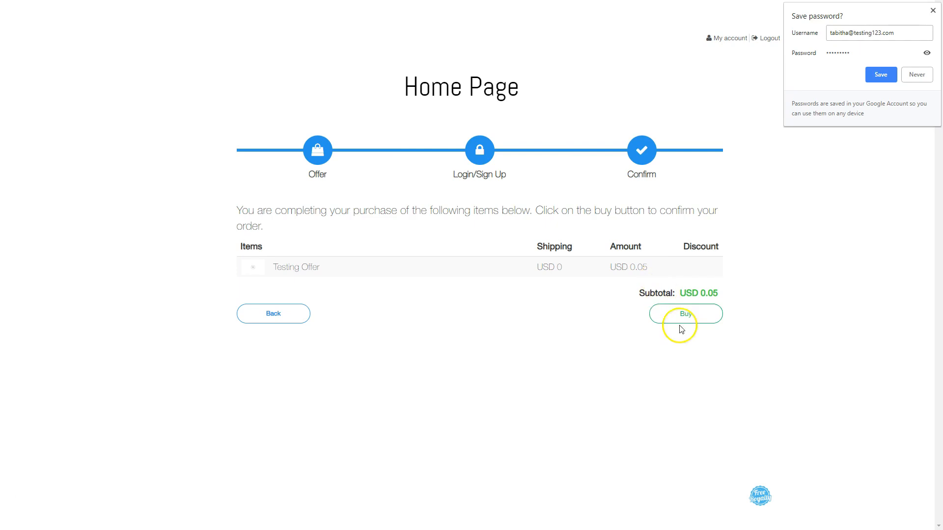
click(932, 10)
click(685, 317)
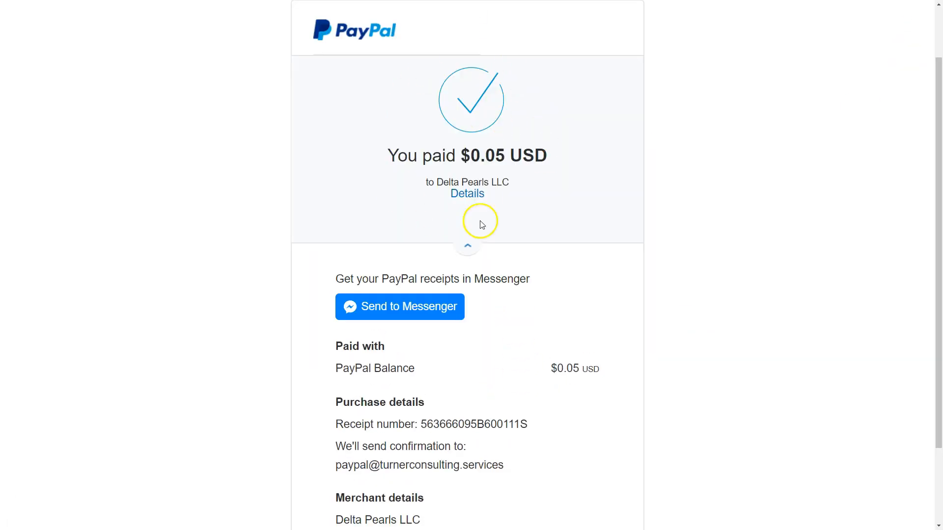
scroll(481, 345, down, 3)
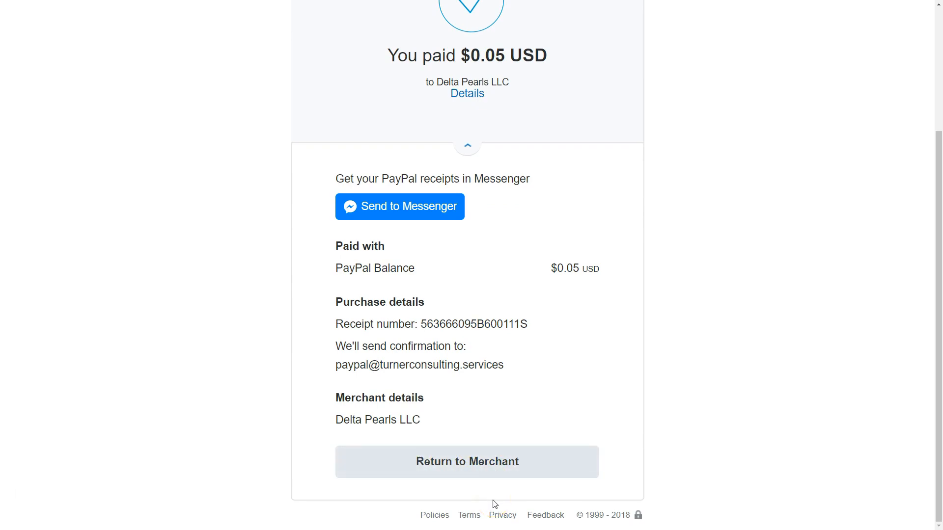
Step: Return from PayPal, test the Free Membership Area button, go back, then open Paid Membership Area
click(466, 465)
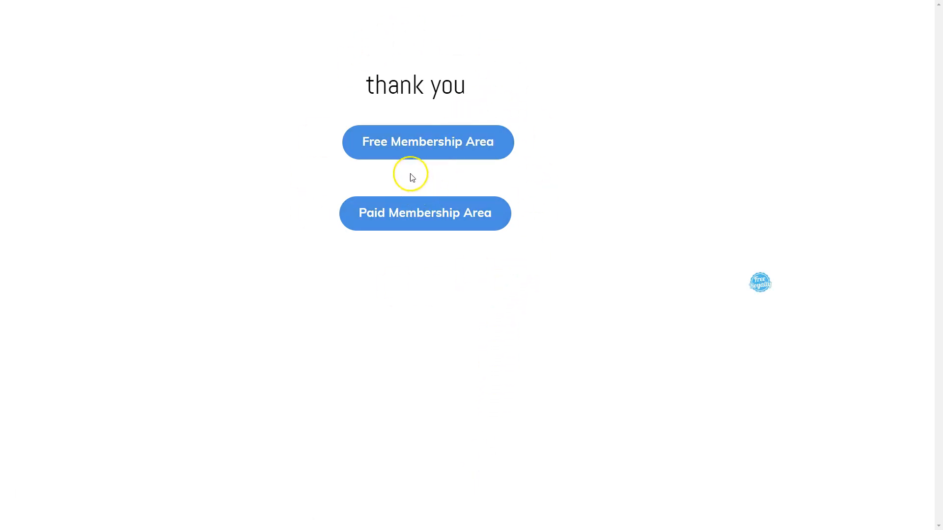
click(431, 146)
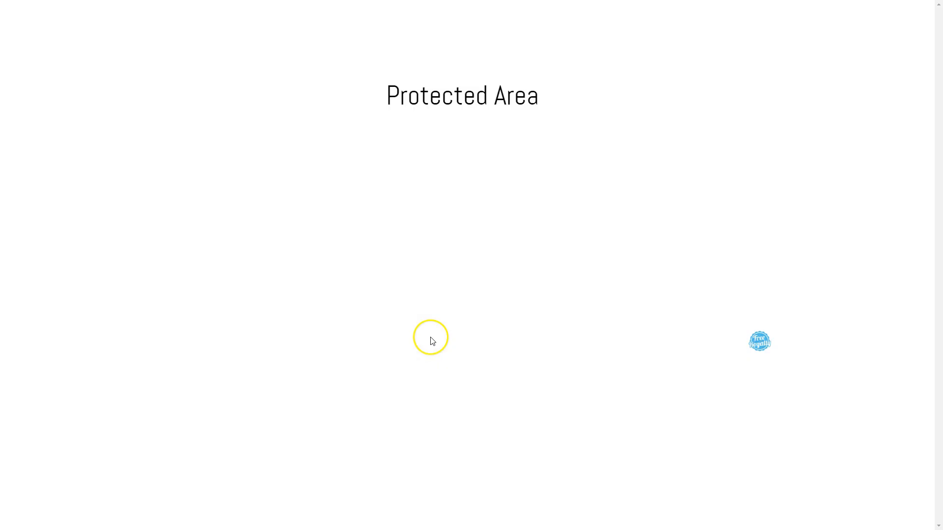
right_click(132, 128)
click(152, 153)
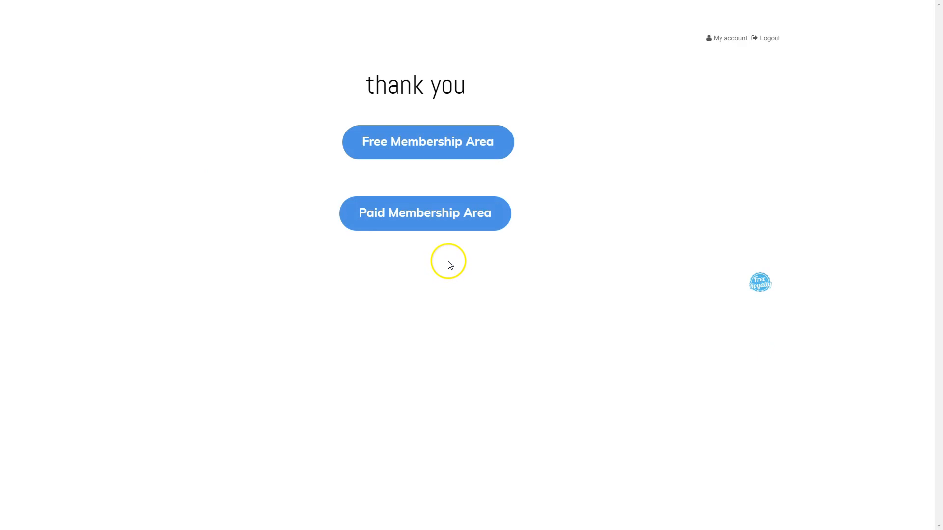
click(421, 217)
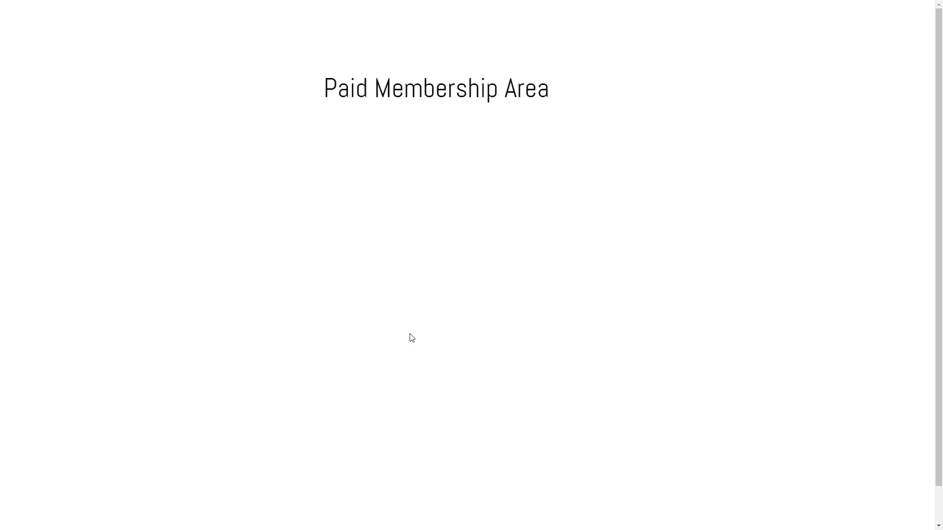